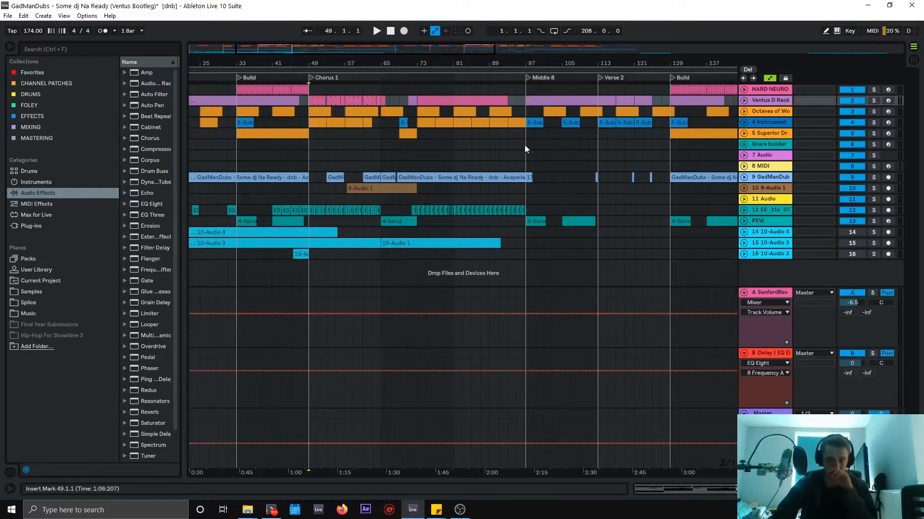
Add an EQ Eight at the end of the Ventus D Rack track's device chain and fold the EQ Eight before it
{"action": "double_click", "coordinate": [764, 102]}
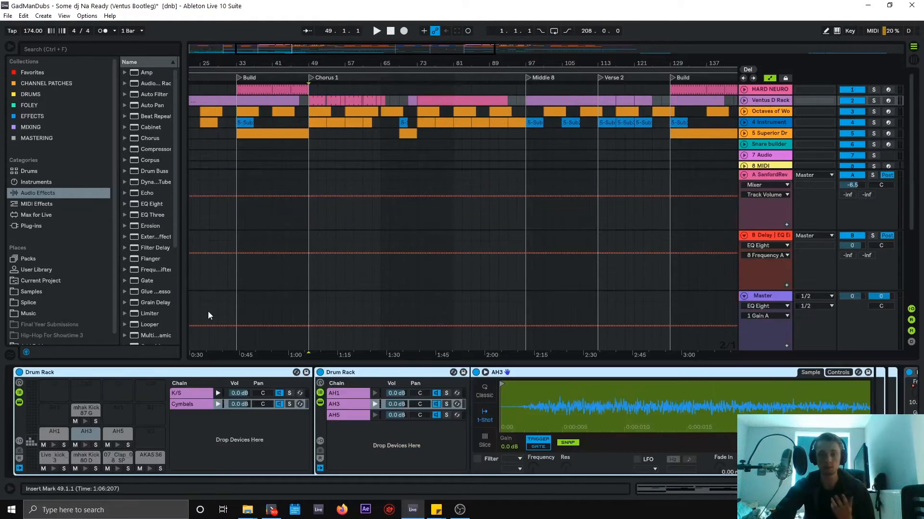
{"action": "left_click", "coordinate": [152, 203]}
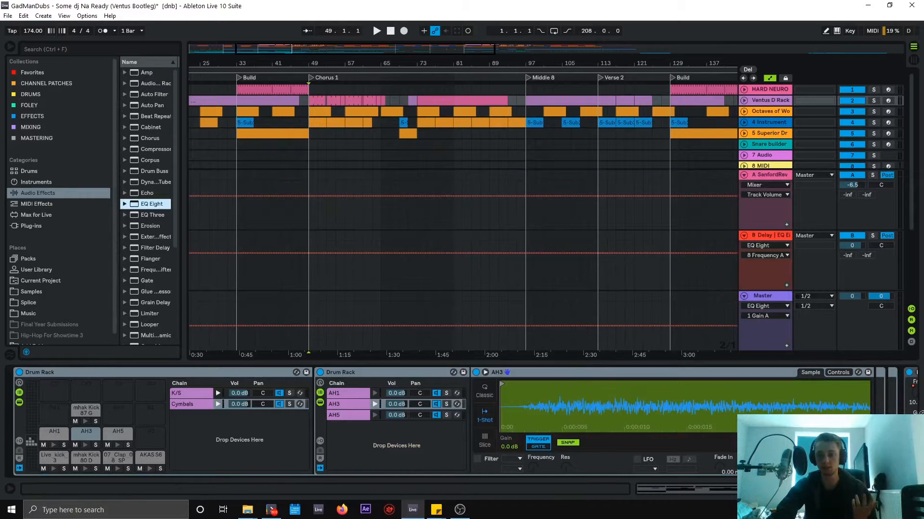
{"action": "left_click_drag", "start_coordinate": [921, 413], "coordinate": [922, 421]}
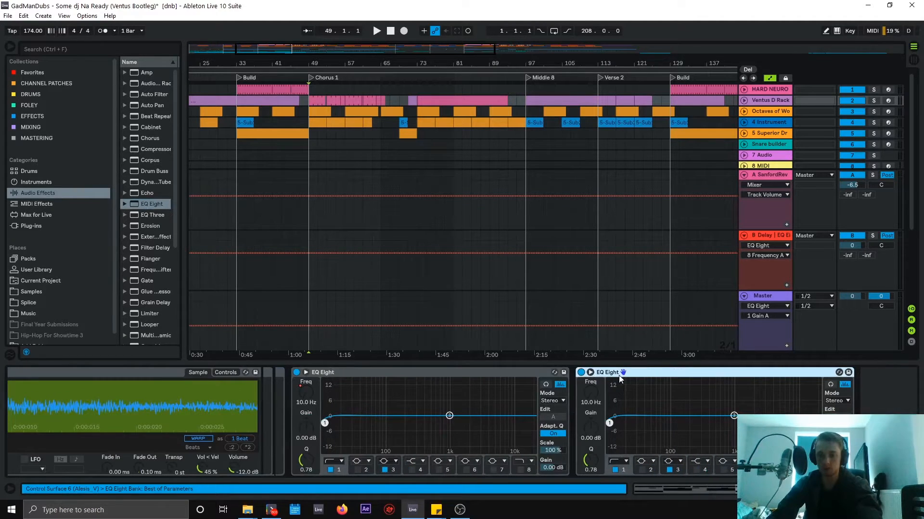
{"action": "double_click", "coordinate": [404, 373]}
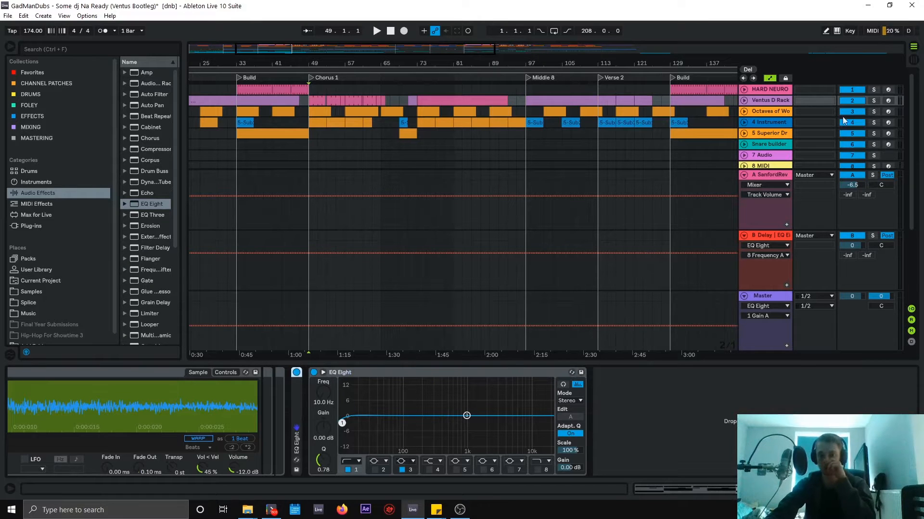
Solo the Ventus D Rack track, its K/S chain and the nested Kicks chain to isolate the kicks
{"action": "left_click", "coordinate": [875, 100]}
{"action": "scroll", "coordinate": [818, 433], "scroll_direction": "up", "scroll_amount": 10}
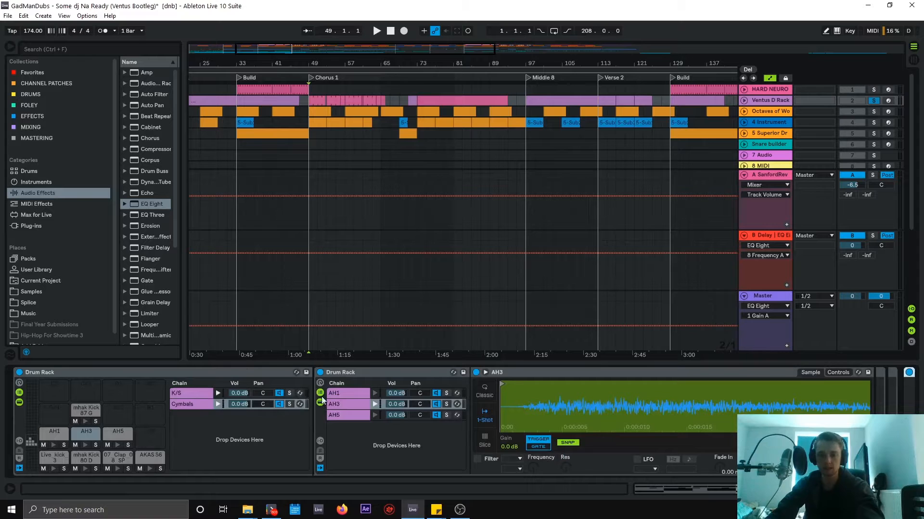
{"action": "left_click", "coordinate": [289, 392]}
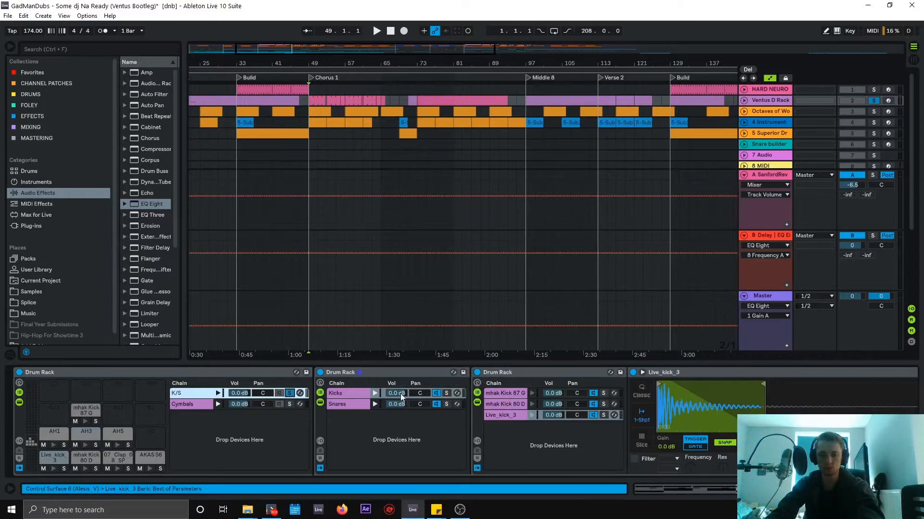
{"action": "left_click", "coordinate": [446, 393]}
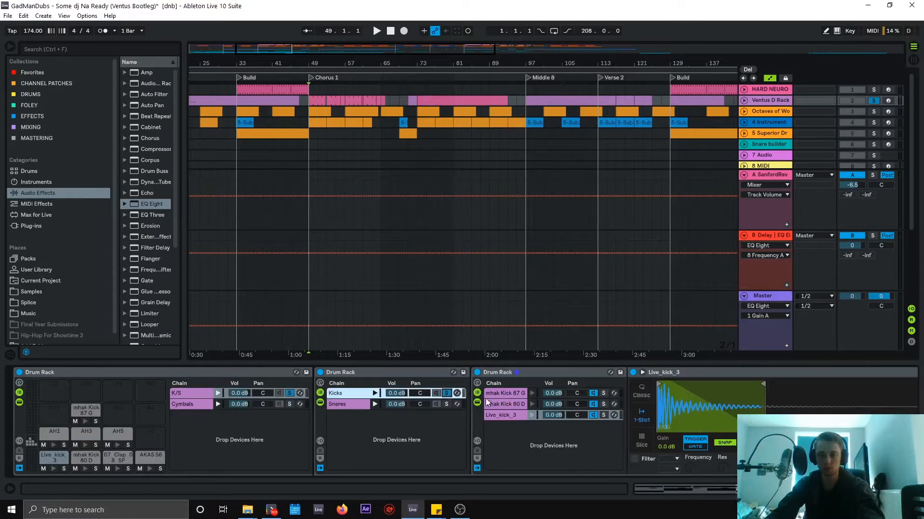
Inspect the samples of the kick layers mhak Kick 87 G, mhak Kick 80 D and Live_kick_3, and audition them individually
{"action": "left_click", "coordinate": [501, 394]}
{"action": "left_click", "coordinate": [501, 407]}
{"action": "left_click", "coordinate": [501, 415]}
{"action": "left_click", "coordinate": [502, 403]}
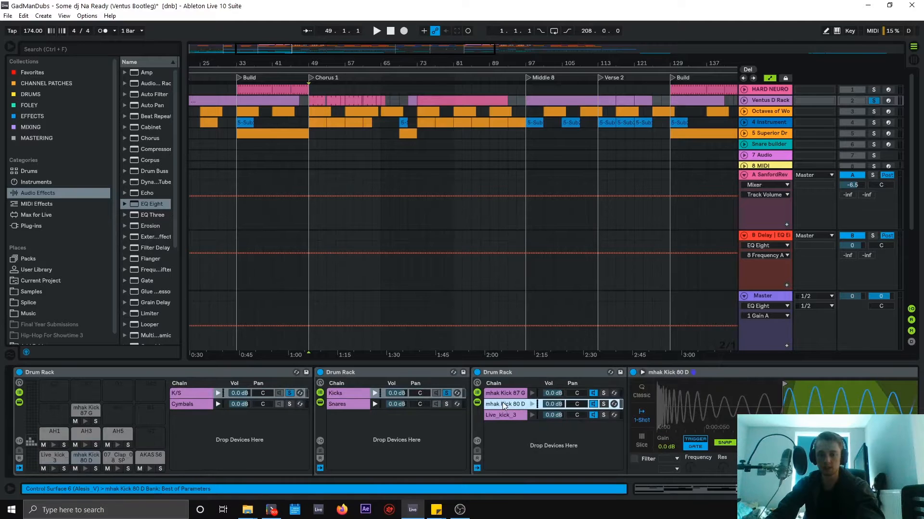
{"action": "left_click", "coordinate": [511, 392]}
{"action": "left_click_drag", "start_coordinate": [585, 408], "coordinate": [378, 408]}
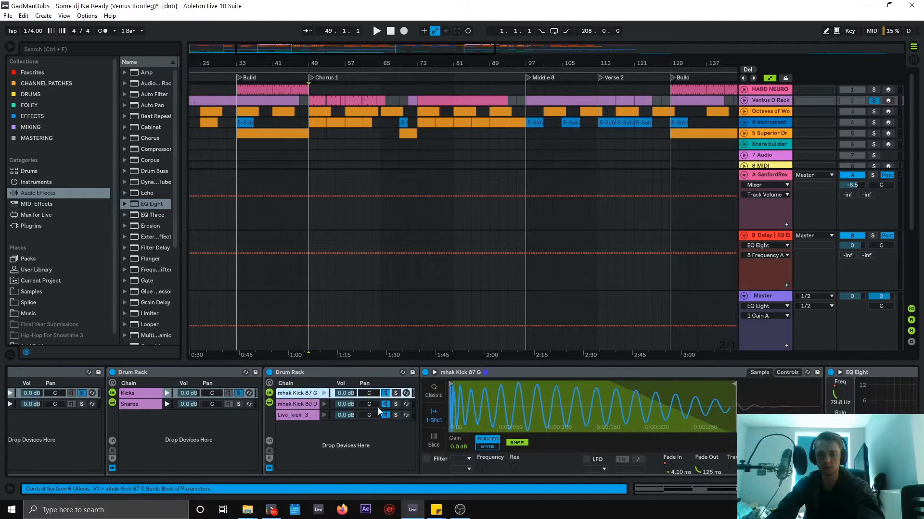
{"action": "left_click", "coordinate": [296, 418]}
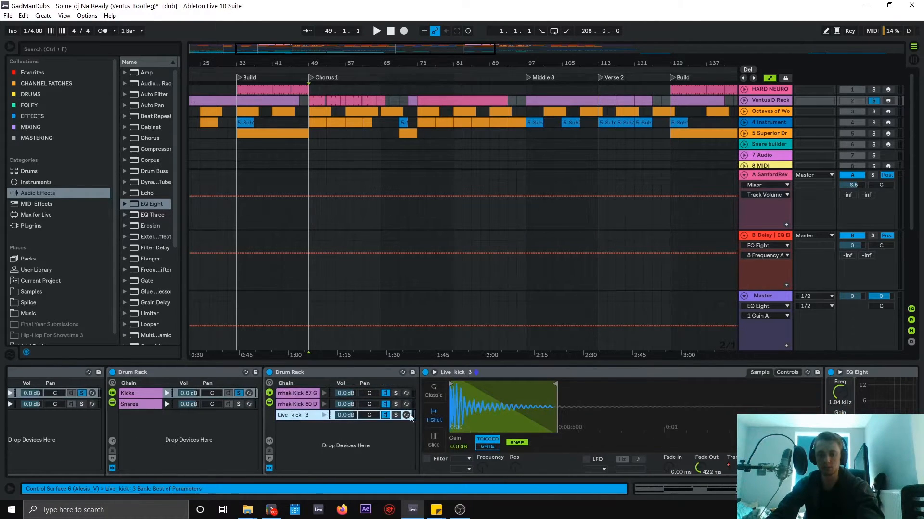
{"action": "left_click", "coordinate": [299, 404]}
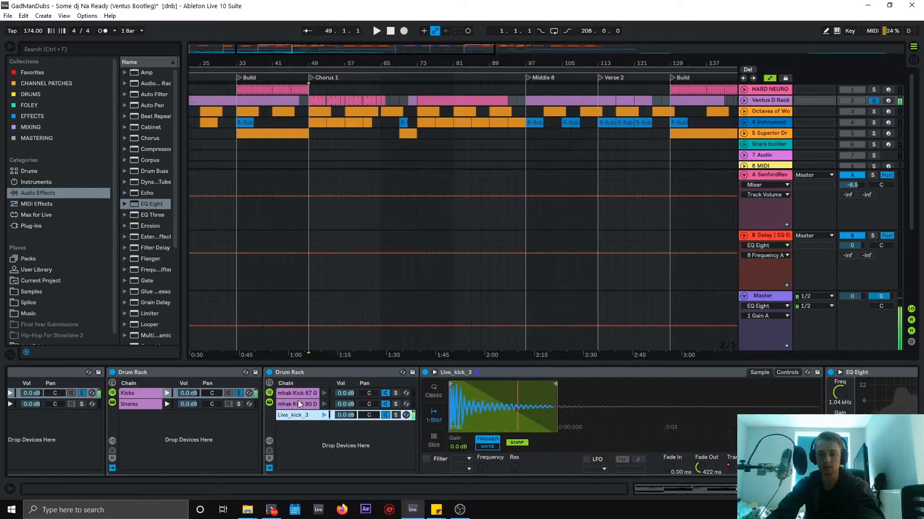
{"action": "left_click", "coordinate": [322, 405]}
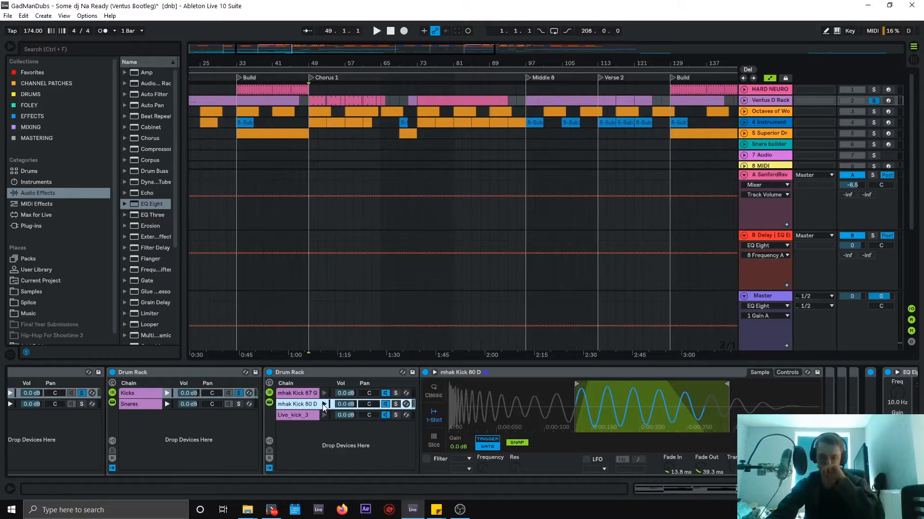
{"action": "left_click", "coordinate": [302, 392]}
{"action": "left_click", "coordinate": [323, 393]}
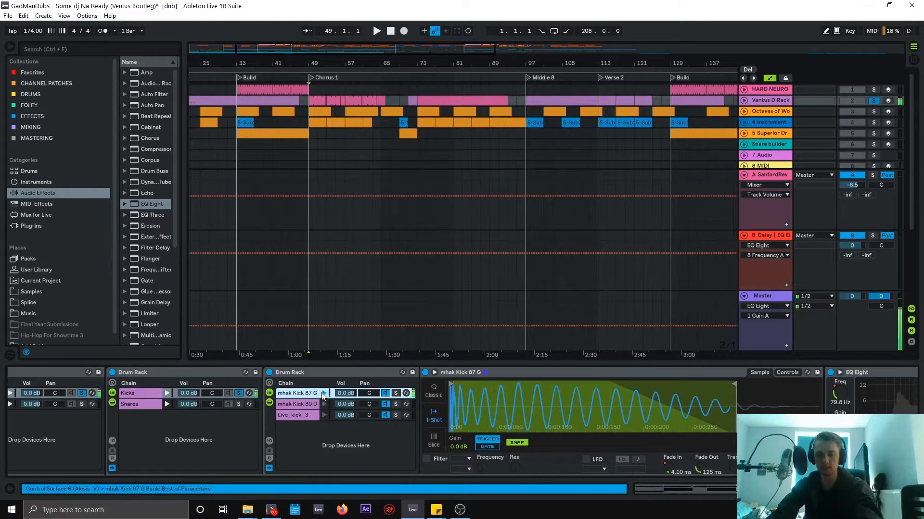
Select the Live_kick_3 layer, start playback from Chorus 1 and fold that layer's EQ Eight
{"action": "mouse_move", "coordinate": [798, 489]}
{"action": "left_mouse_down"}
{"action": "mouse_move", "coordinate": [827, 489]}
{"action": "mouse_move", "coordinate": [796, 490]}
{"action": "left_mouse_up"}
{"action": "left_click", "coordinate": [340, 415]}
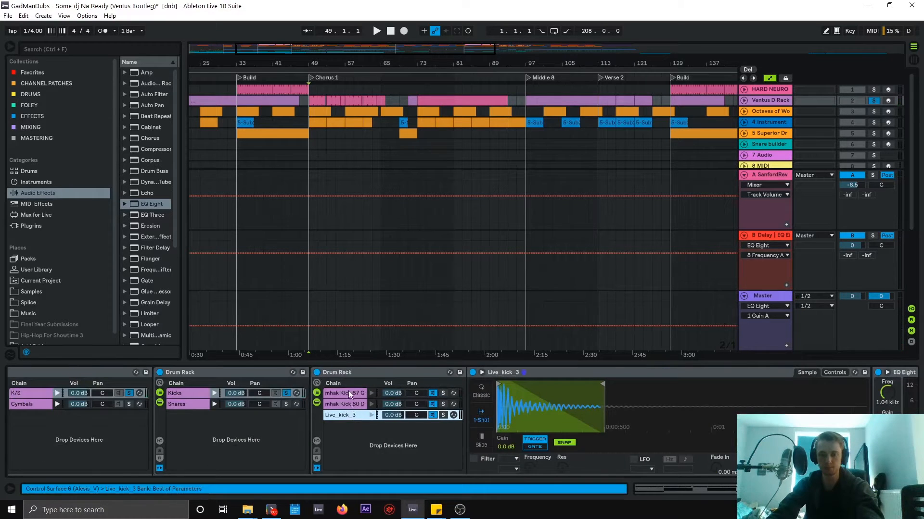
{"action": "left_click_drag", "start_coordinate": [796, 489], "coordinate": [827, 489]}
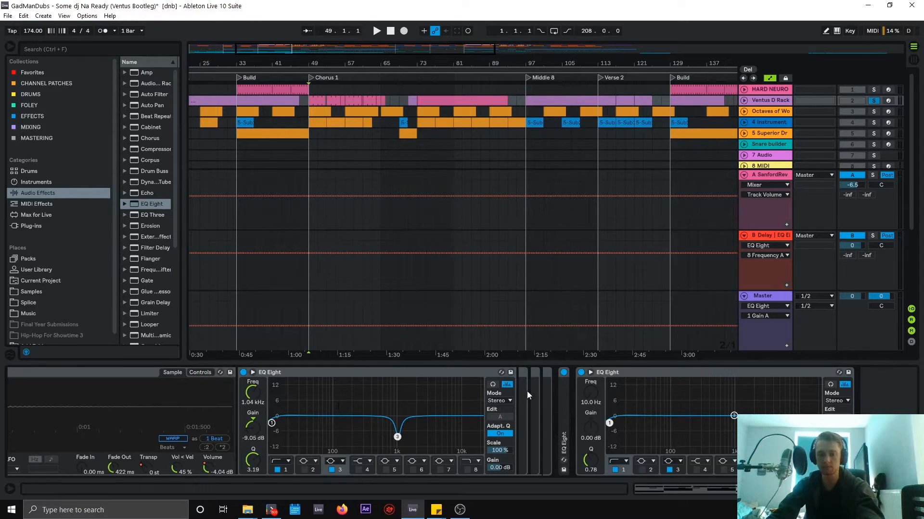
{"action": "key", "text": "space"}
{"action": "double_click", "coordinate": [382, 371]}
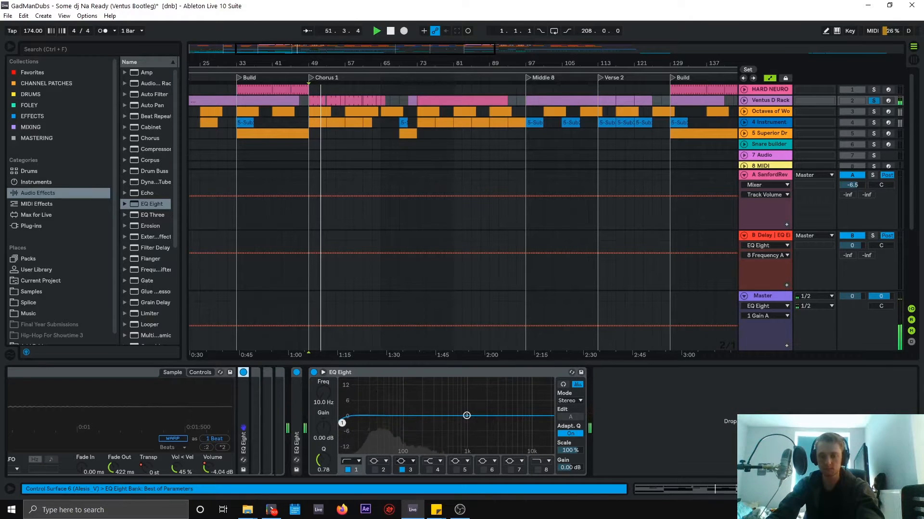
Examine the combined kicks during playback on an enlarged spectrum display of the last EQ Eight, and return it to compact view
{"action": "mouse_move", "coordinate": [873, 490]}
{"action": "left_mouse_down"}
{"action": "mouse_move", "coordinate": [810, 489]}
{"action": "mouse_move", "coordinate": [870, 489]}
{"action": "left_mouse_up"}
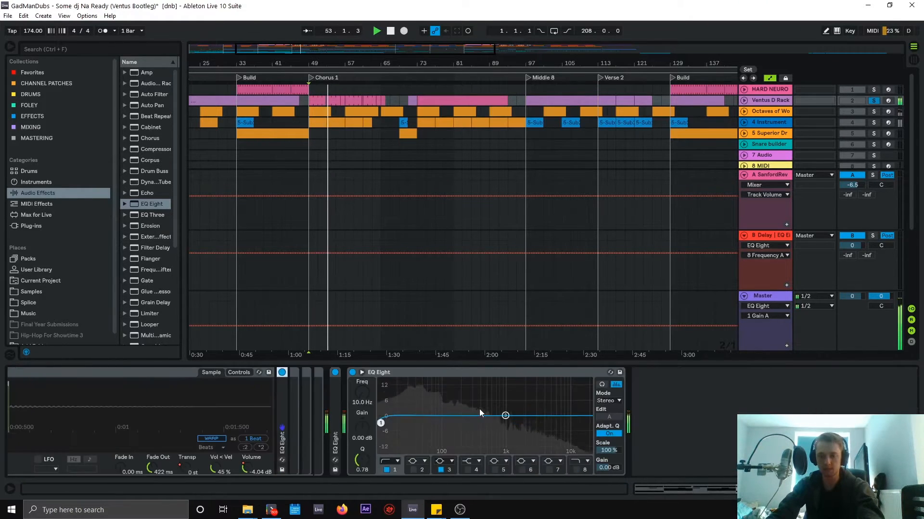
{"action": "left_click", "coordinate": [362, 372]}
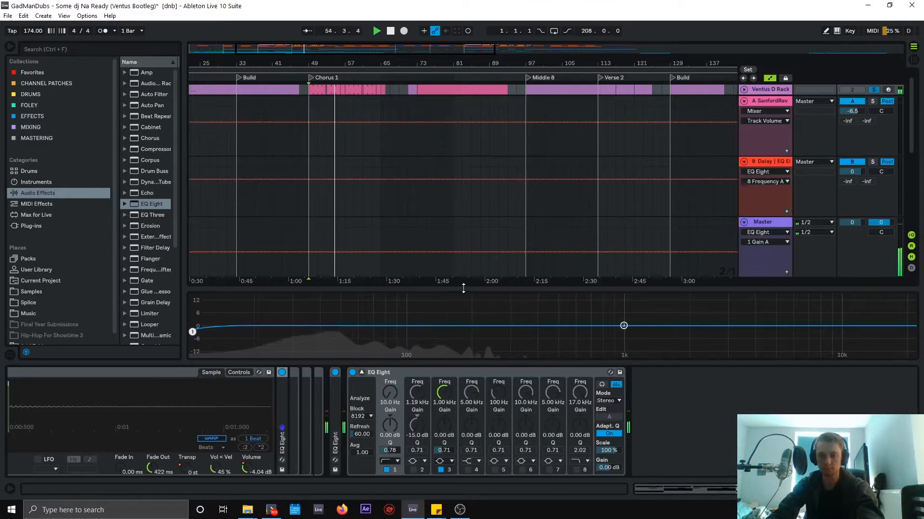
{"action": "left_click_drag", "start_coordinate": [464, 287], "coordinate": [463, 100]}
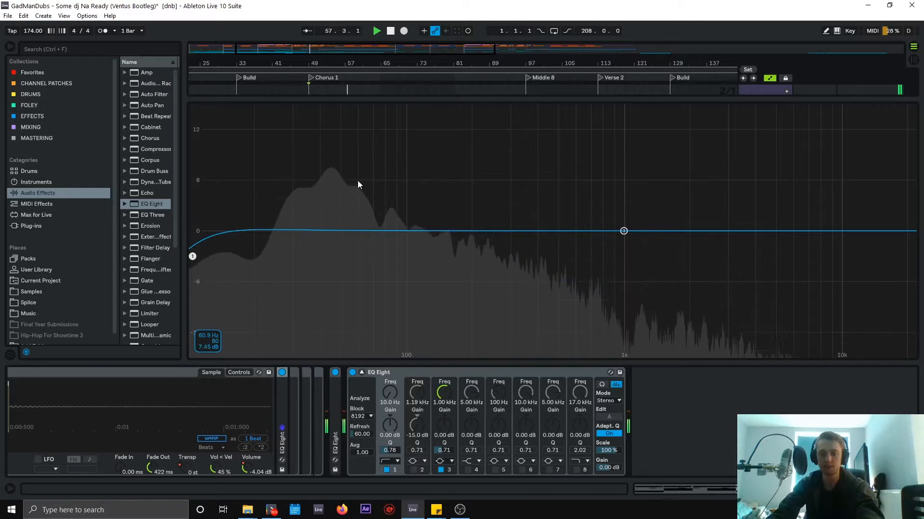
{"action": "key", "text": "space"}
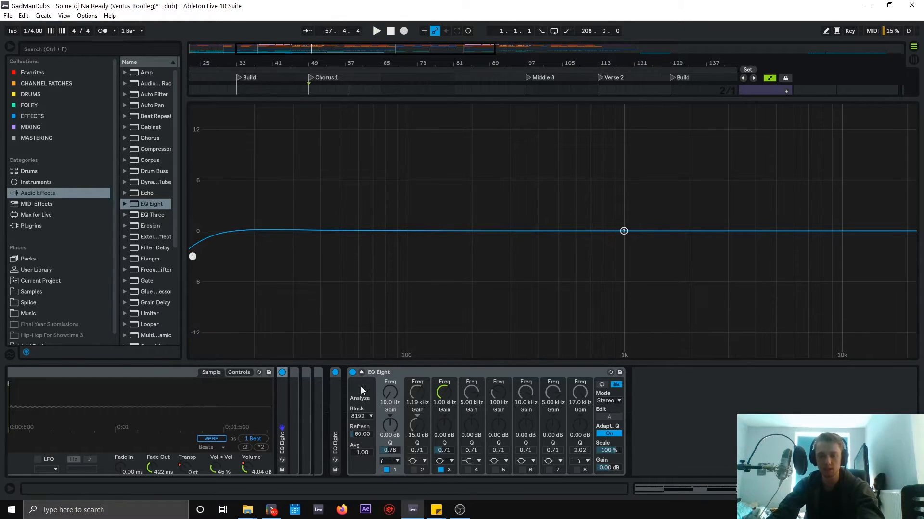
{"action": "left_click", "coordinate": [359, 373]}
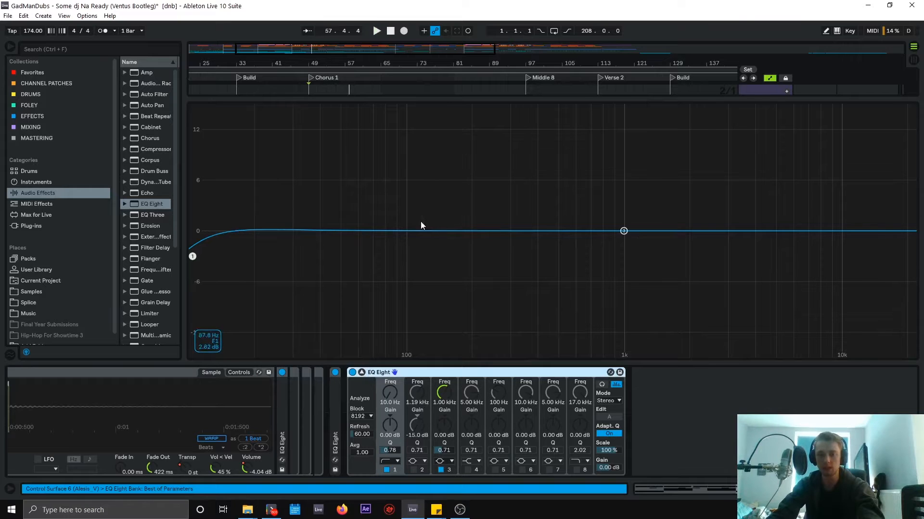
{"action": "key", "text": "space"}
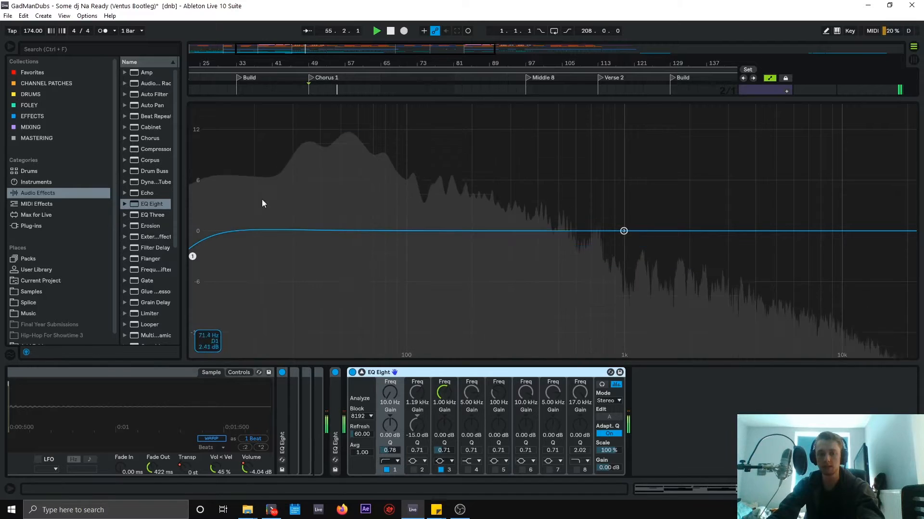
{"action": "key", "text": "space"}
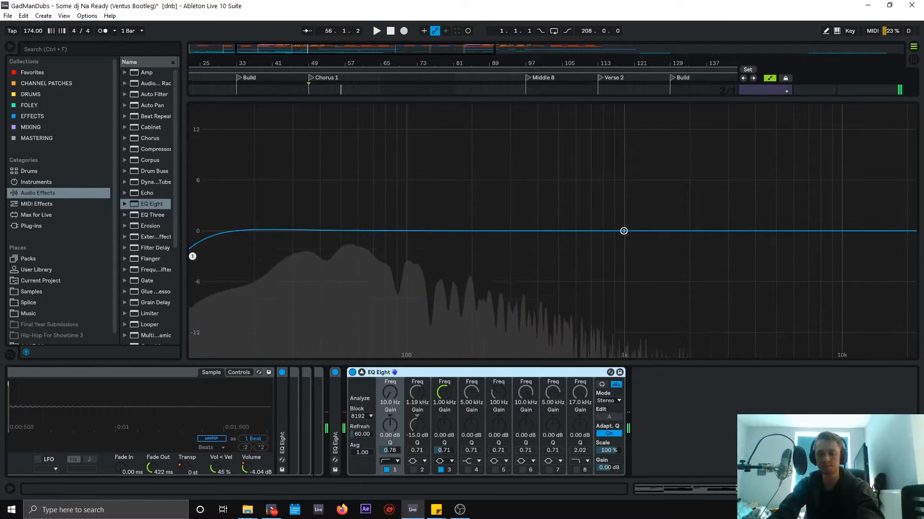
{"action": "left_click", "coordinate": [362, 372]}
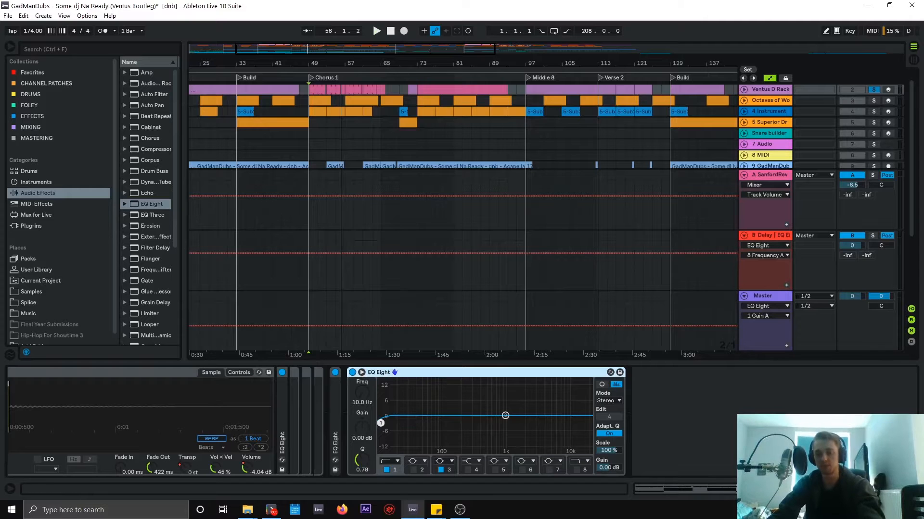
Solo the mhak Kick 87 G layer and play it with the last EQ Eight's spectrum display expanded
{"action": "scroll", "coordinate": [428, 421], "scroll_direction": "left", "scroll_amount": 8}
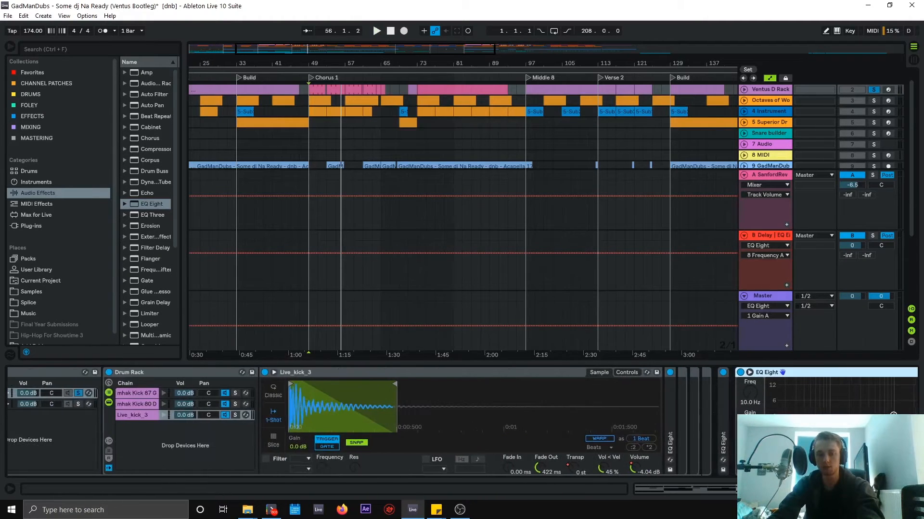
{"action": "left_click", "coordinate": [235, 393]}
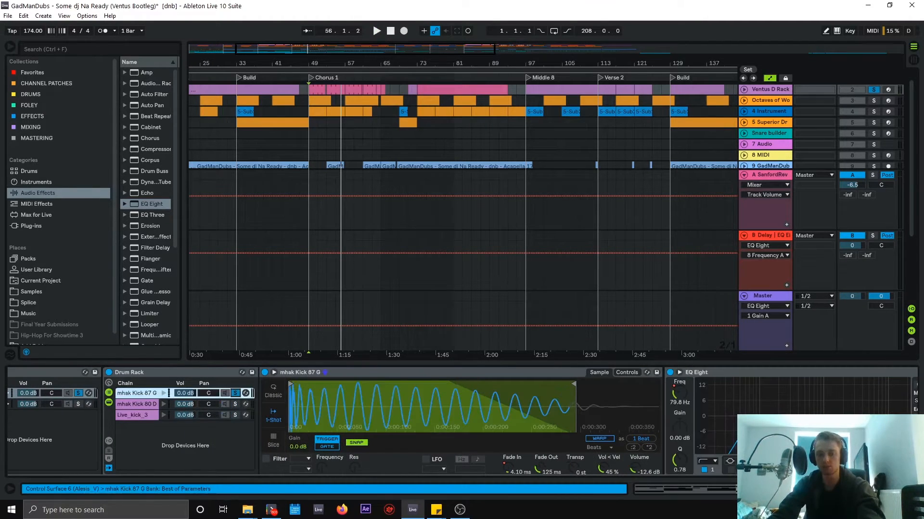
{"action": "scroll", "coordinate": [428, 422], "scroll_direction": "left", "scroll_amount": 8}
{"action": "scroll", "coordinate": [428, 422], "scroll_direction": "right", "scroll_amount": 8}
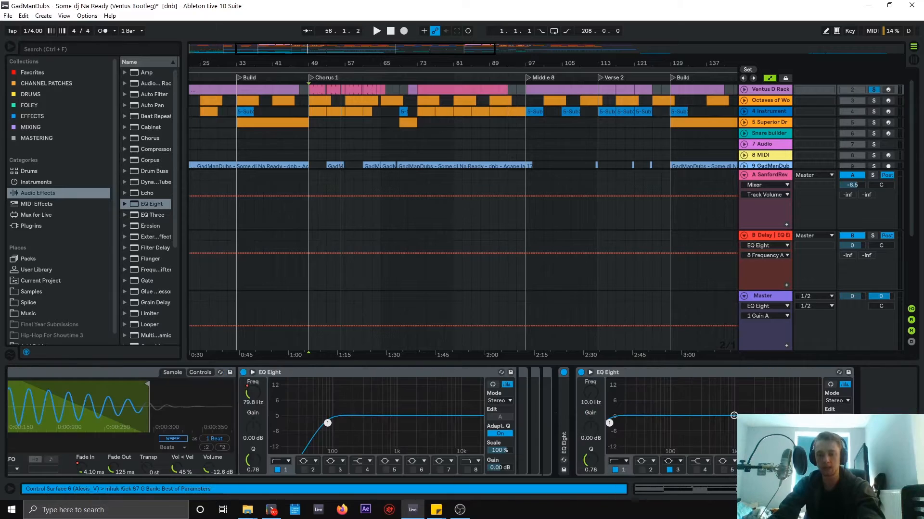
{"action": "left_click", "coordinate": [591, 373]}
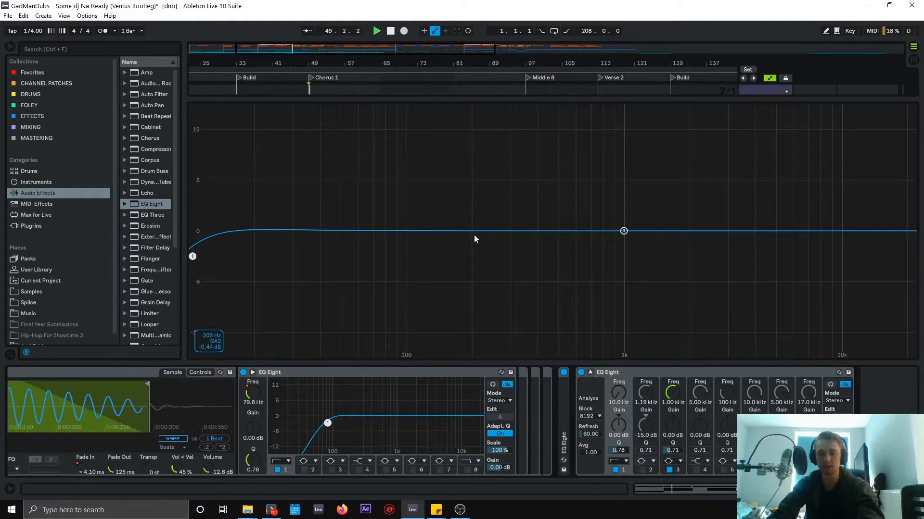
{"action": "left_click", "coordinate": [789, 489]}
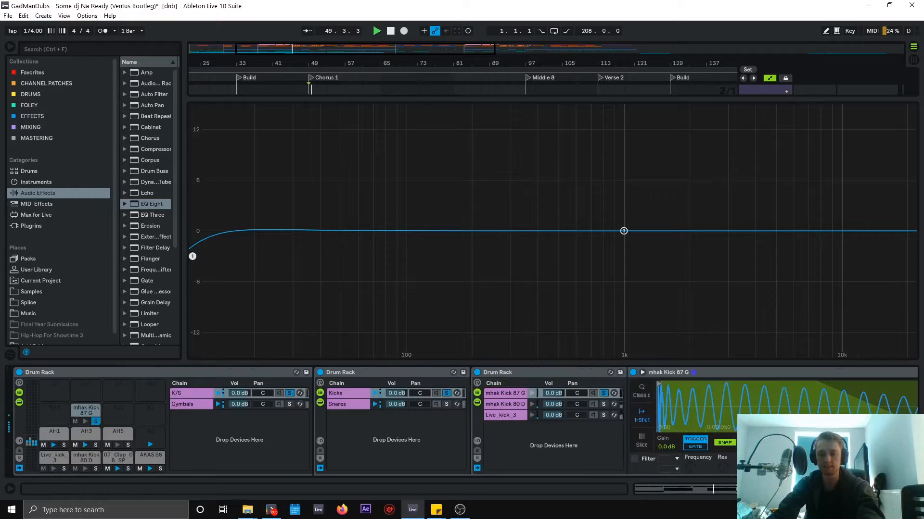
Solo the Live_kick_3 layer for listening, and remove the solos from it and the Kicks chain
{"action": "left_click", "coordinate": [602, 415]}
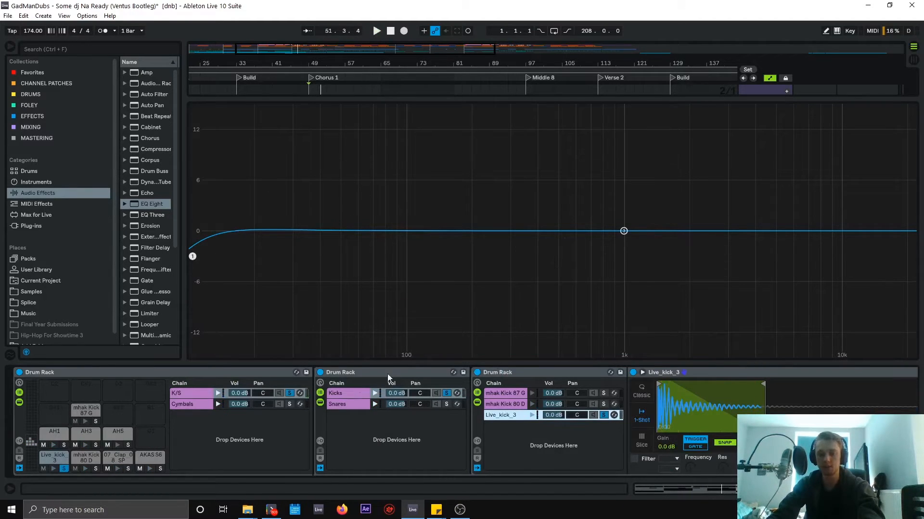
{"action": "left_click", "coordinate": [447, 394]}
{"action": "left_click", "coordinate": [604, 415]}
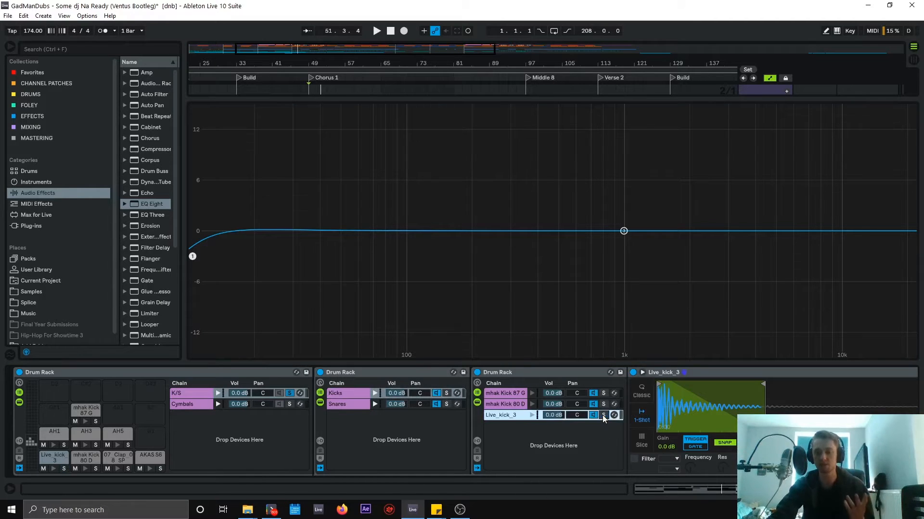
Reduce the height of the enlarged spectrum display and return the last EQ Eight to its compact view
{"action": "scroll", "coordinate": [635, 374], "scroll_direction": "right", "scroll_amount": 5}
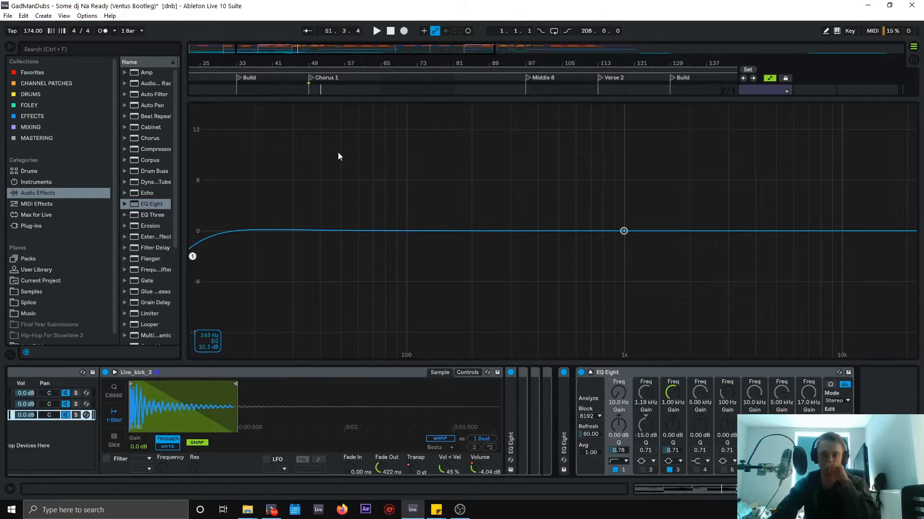
{"action": "left_click_drag", "start_coordinate": [495, 99], "coordinate": [502, 288]}
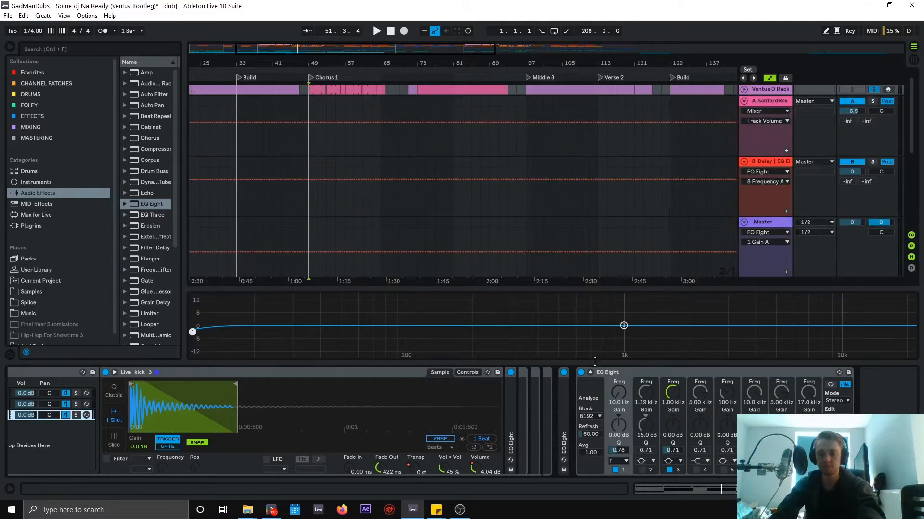
{"action": "left_click", "coordinate": [590, 373]}
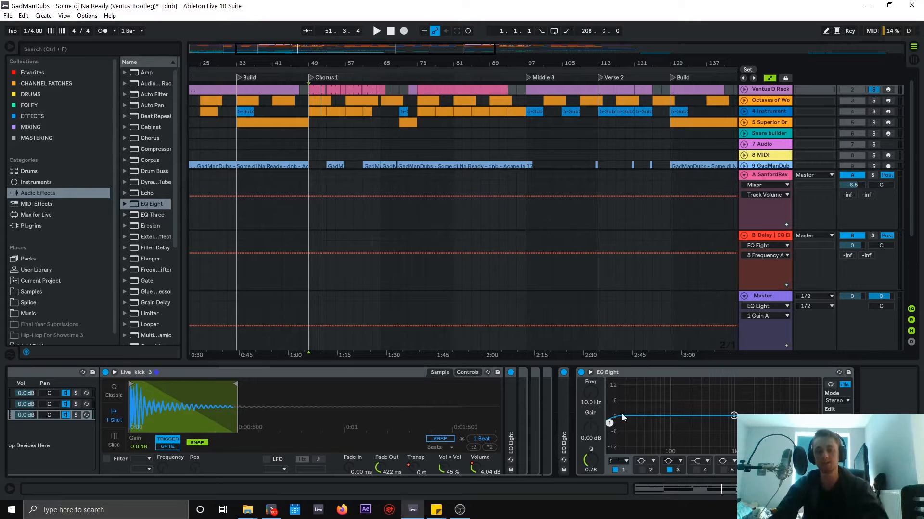
Switch off band 3 of the last EQ Eight on the drum track and play from Chorus 1
{"action": "double_click", "coordinate": [733, 417]}
{"action": "key", "text": "space"}
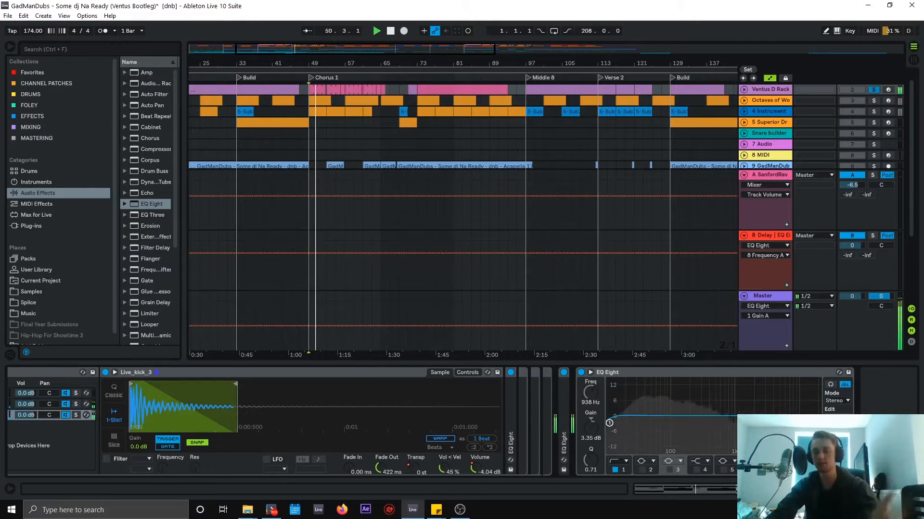
Switch on band 7 of the last EQ Eight and boost it by 7.81 dB at 77.4 Hz while playing from Chorus 1
{"action": "left_click", "coordinate": [778, 470]}
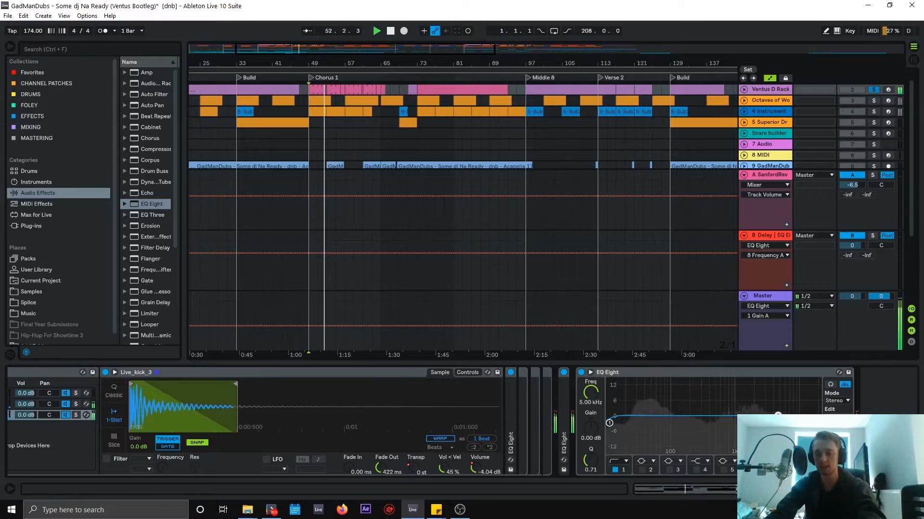
{"action": "key", "text": "space"}
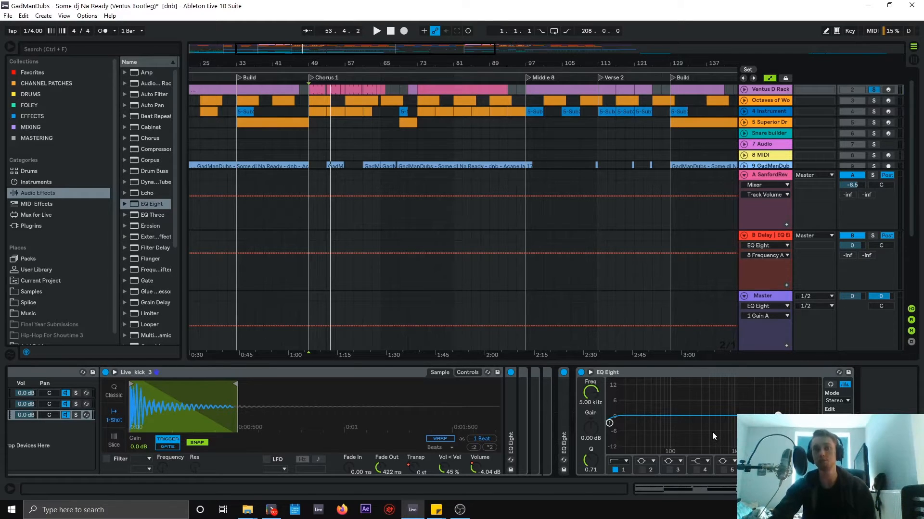
{"action": "key", "text": "space"}
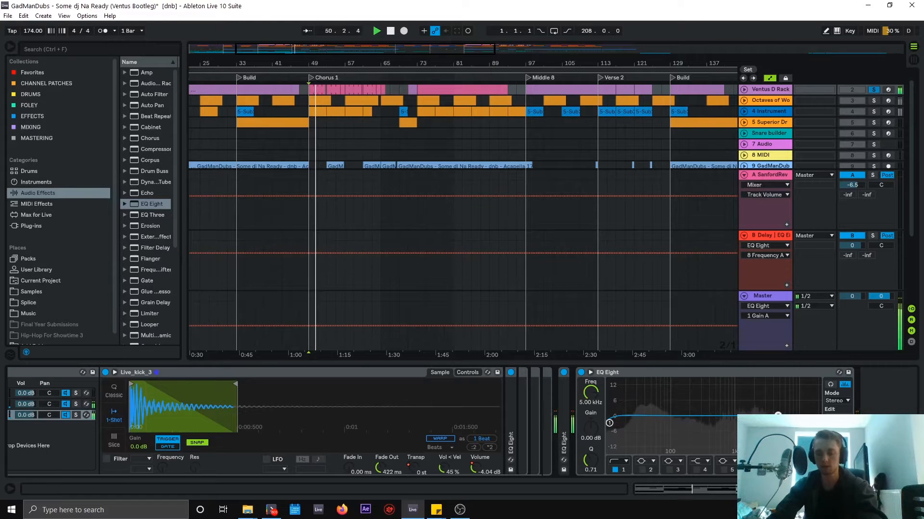
{"action": "left_click_drag", "start_coordinate": [778, 415], "coordinate": [665, 397]}
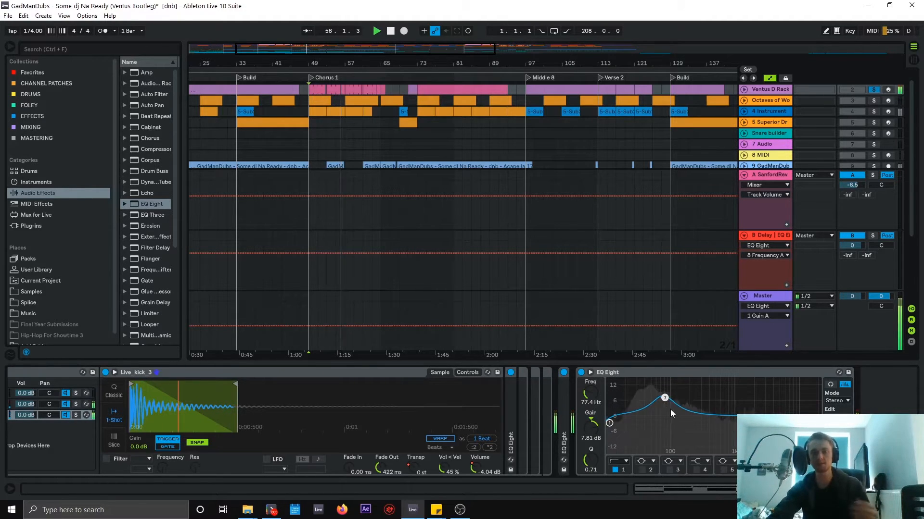
{"action": "key", "text": "space"}
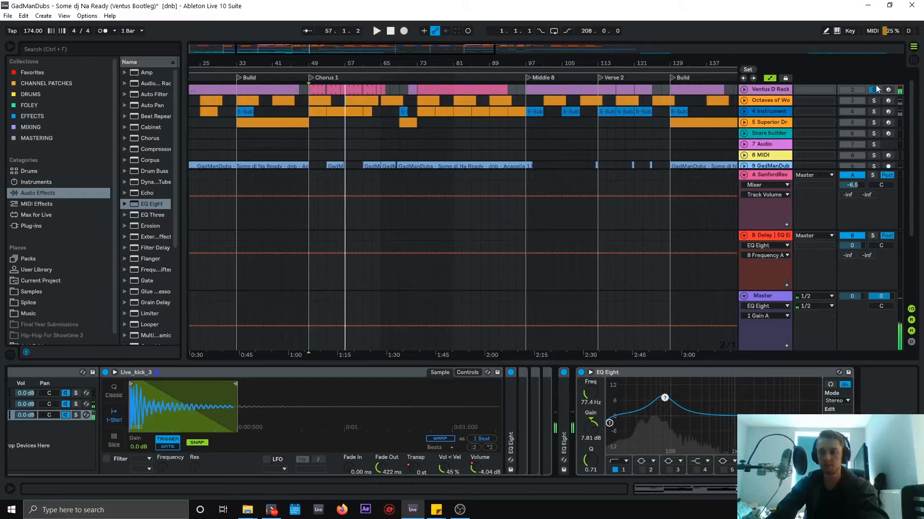
Solo the Octaves and 4 Instrument tracks together with the Ventus D Rack track and play from Chorus 1
{"action": "left_click", "coordinate": [874, 90]}
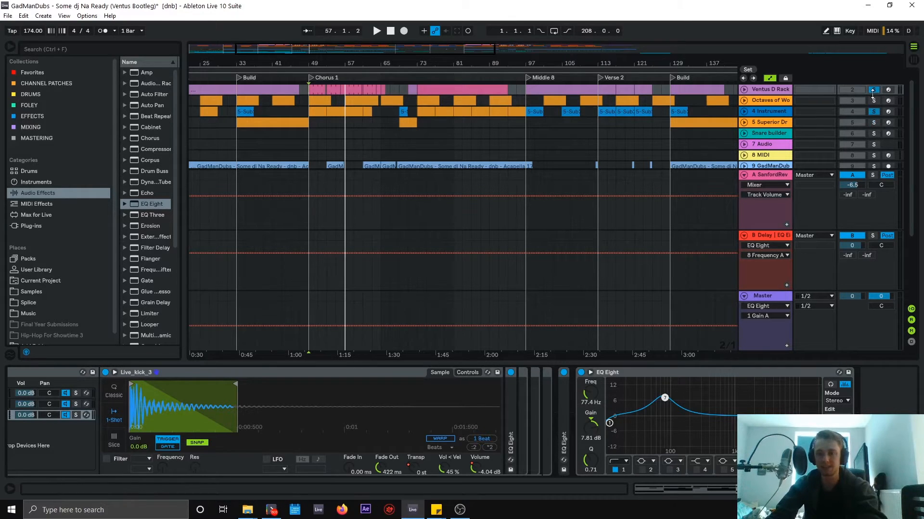
{"action": "key", "text": "space"}
{"action": "key", "text": "space"}
{"action": "key", "text": "space"}
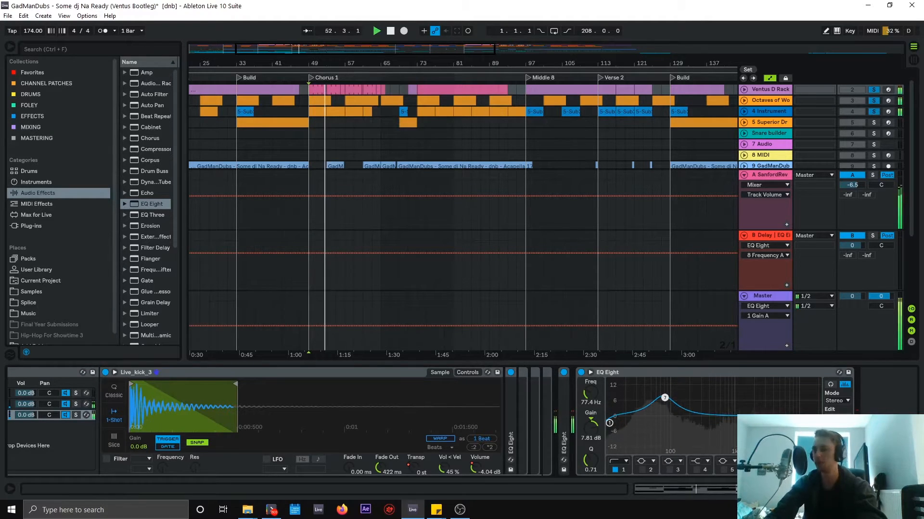
Switch off band 7 of the EQ Eight and replay Chorus 1 without the low boost
{"action": "left_click", "coordinate": [777, 470]}
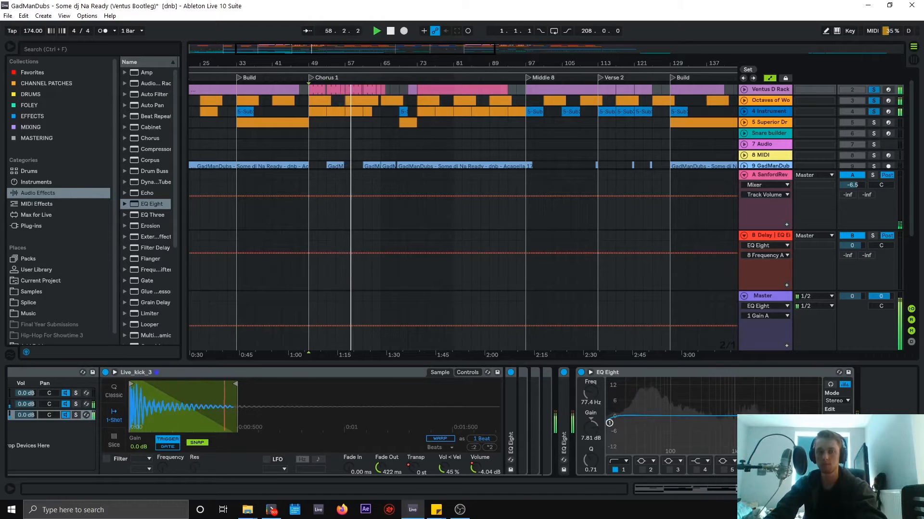
{"action": "key", "text": "space"}
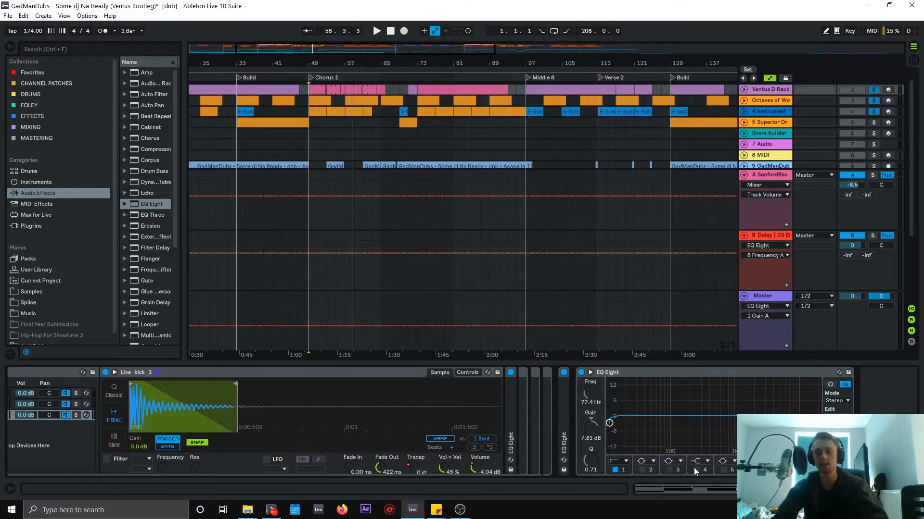
{"action": "key", "text": "space"}
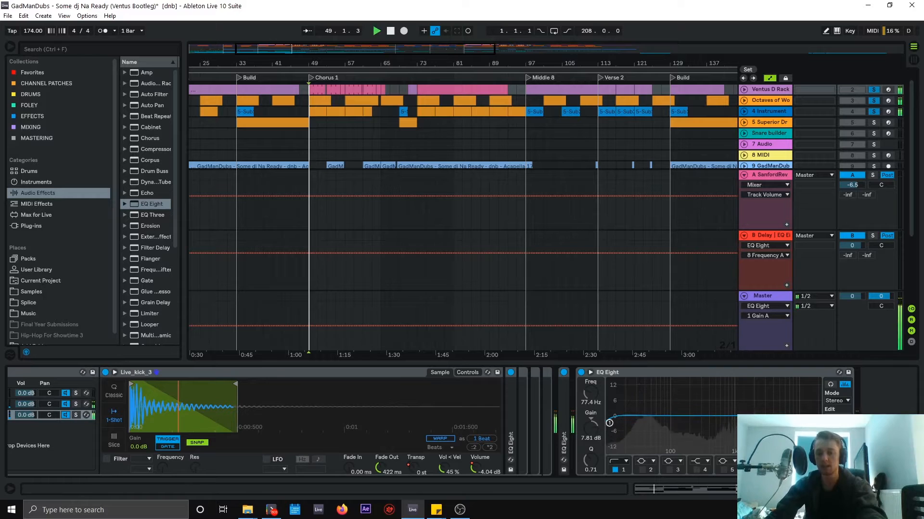
Stop playback, switch band 7 back on and move it to a cut of -8.06 dB at 6.39 kHz
{"action": "key", "text": "space"}
{"action": "left_click", "coordinate": [778, 469]}
{"action": "left_click_drag", "start_coordinate": [665, 398], "coordinate": [792, 432]}
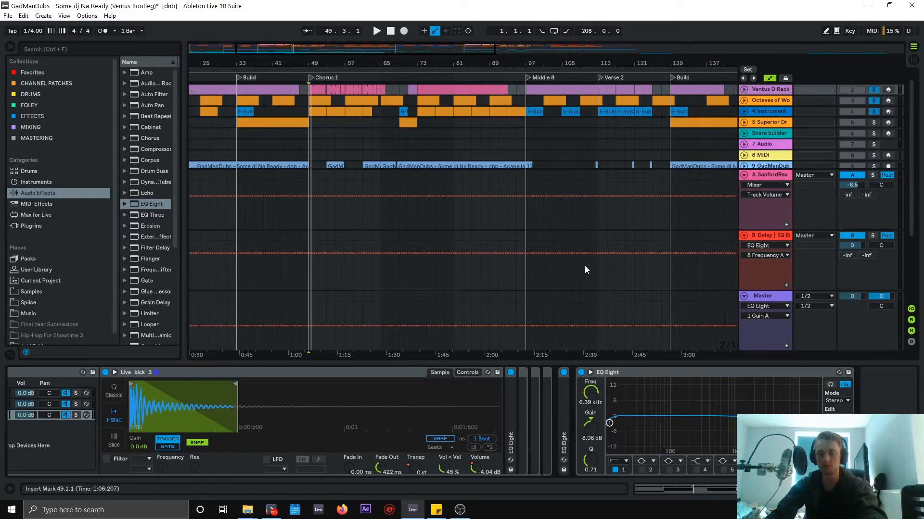
Switch on band 3 of the EQ Eight and boost it by 4.83 dB at 88.0 Hz during playback from Chorus 1
{"action": "key", "text": "space"}
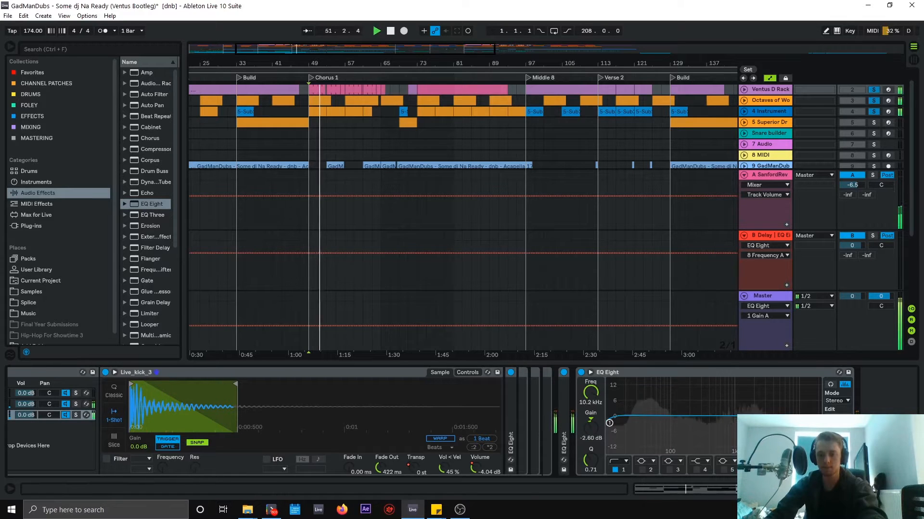
{"action": "left_click", "coordinate": [669, 470]}
{"action": "left_click_drag", "start_coordinate": [732, 408], "coordinate": [668, 404]}
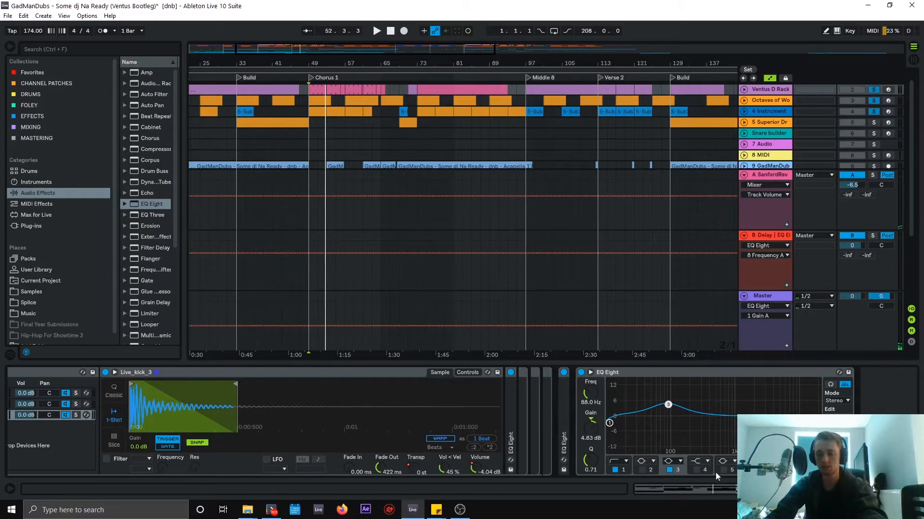
Switch off band 3 and set band 7 to -3.35 dB at 8.61 kHz while playing from Chorus 1
{"action": "left_click", "coordinate": [670, 469]}
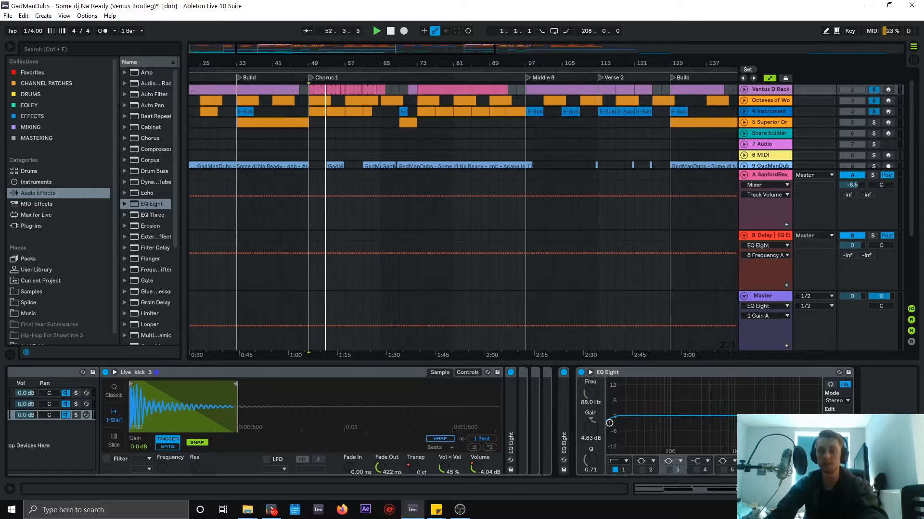
{"action": "key", "text": "space"}
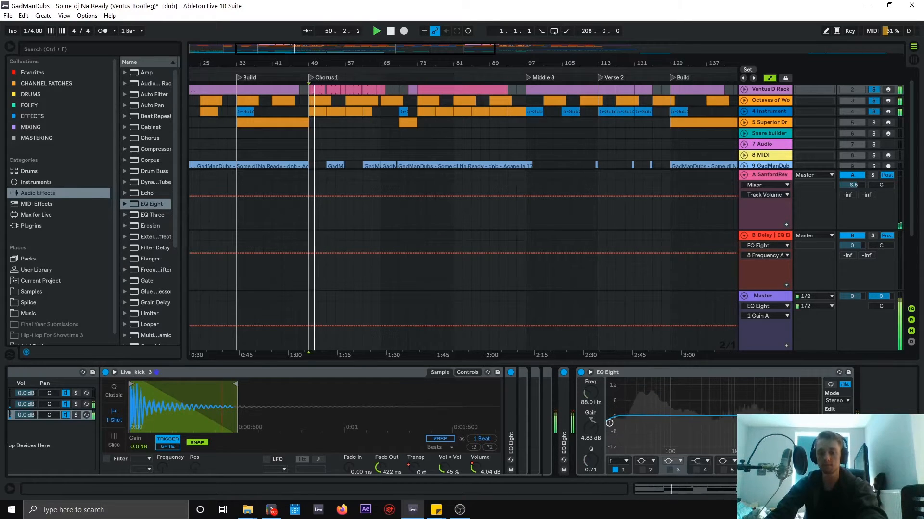
{"action": "left_click", "coordinate": [794, 424]}
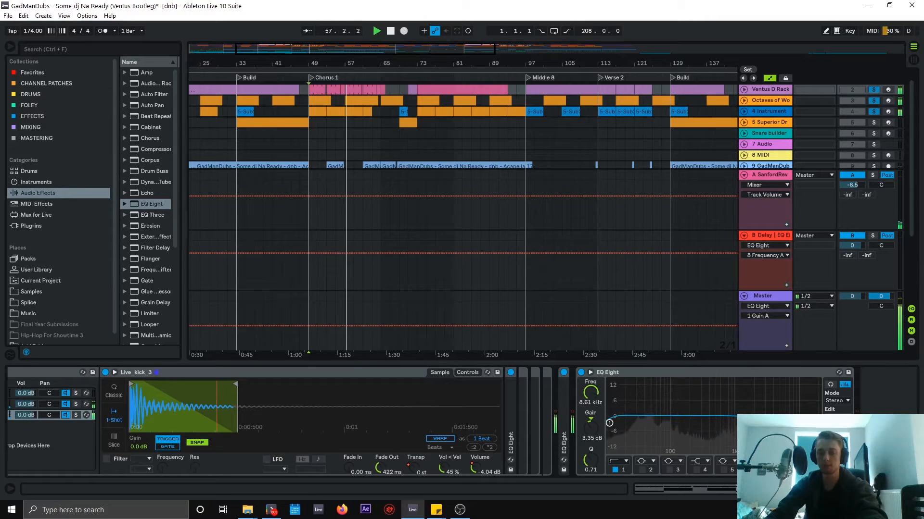
Switch band 3 on for another listen from Chorus 1, and switch it off again after stopping playback
{"action": "left_click", "coordinate": [669, 470]}
{"action": "key", "text": "space"}
{"action": "key", "text": "space"}
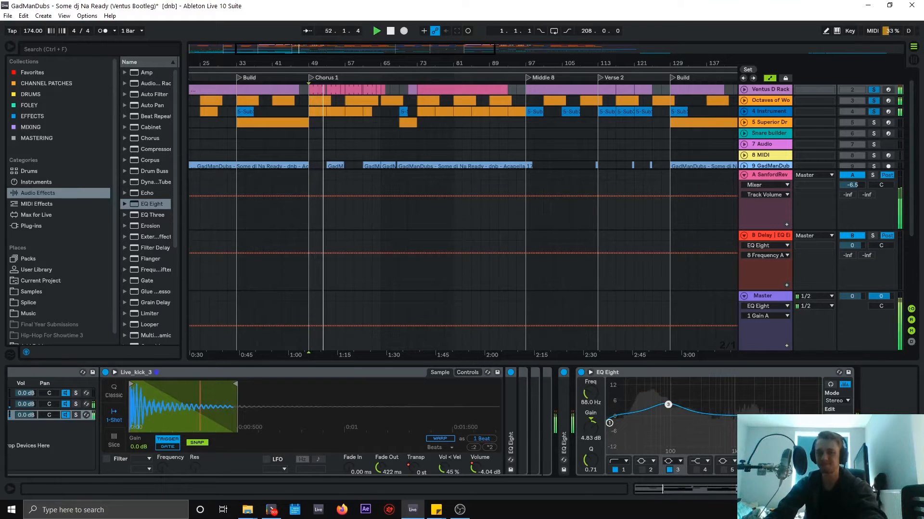
{"action": "key", "text": "space"}
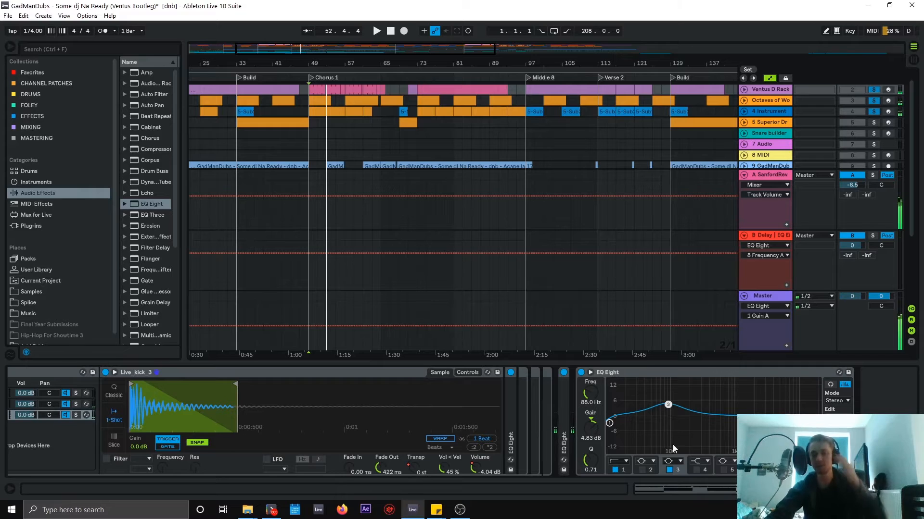
{"action": "left_click", "coordinate": [669, 470]}
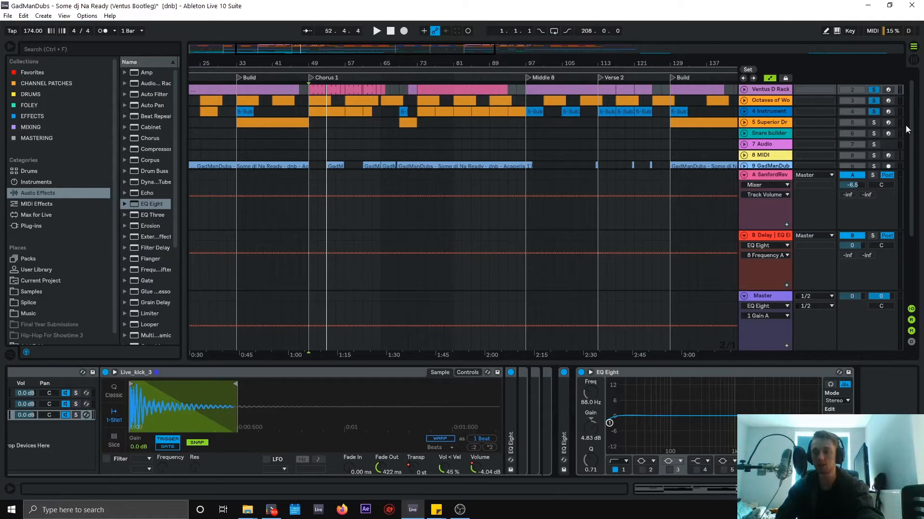
Solo only the Ventus D Rack track and toggle EQ Eight bands 3 and 7 during playback from Chorus 1 for comparison
{"action": "left_click", "coordinate": [873, 89]}
{"action": "key", "text": "space"}
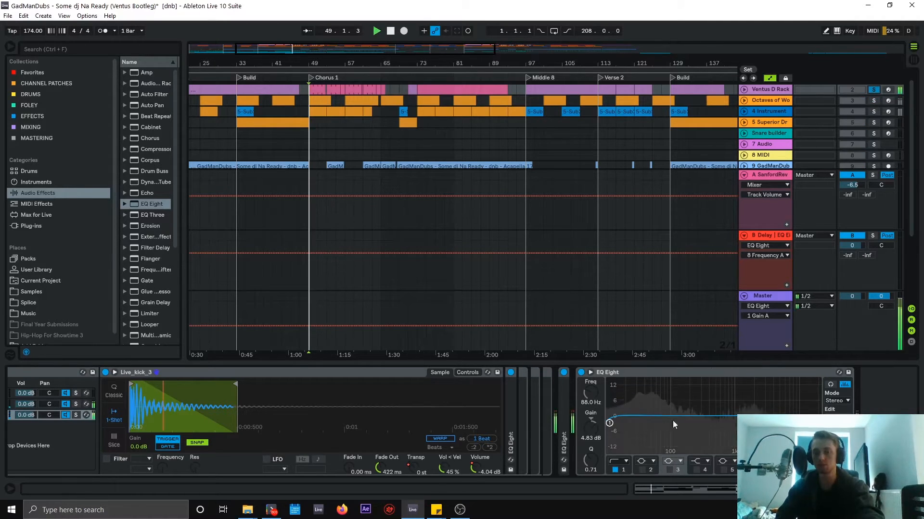
{"action": "left_click", "coordinate": [670, 470]}
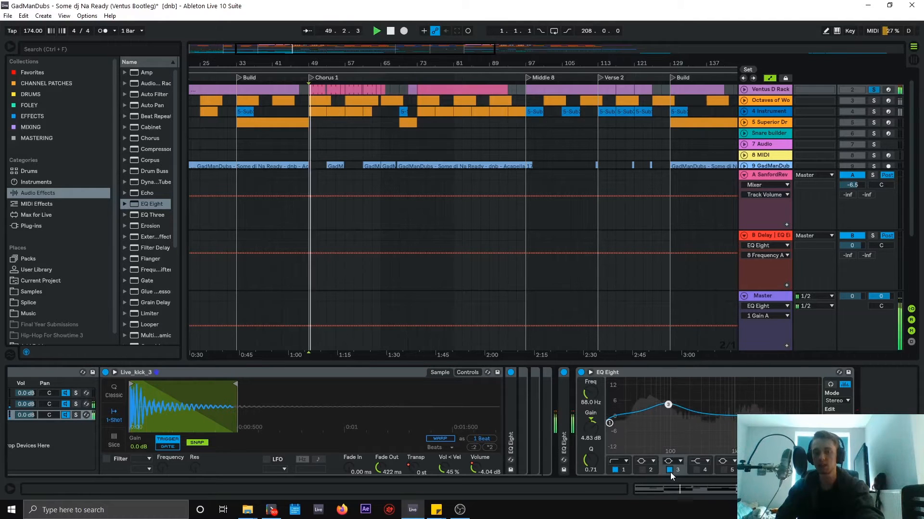
{"action": "left_click", "coordinate": [778, 470]}
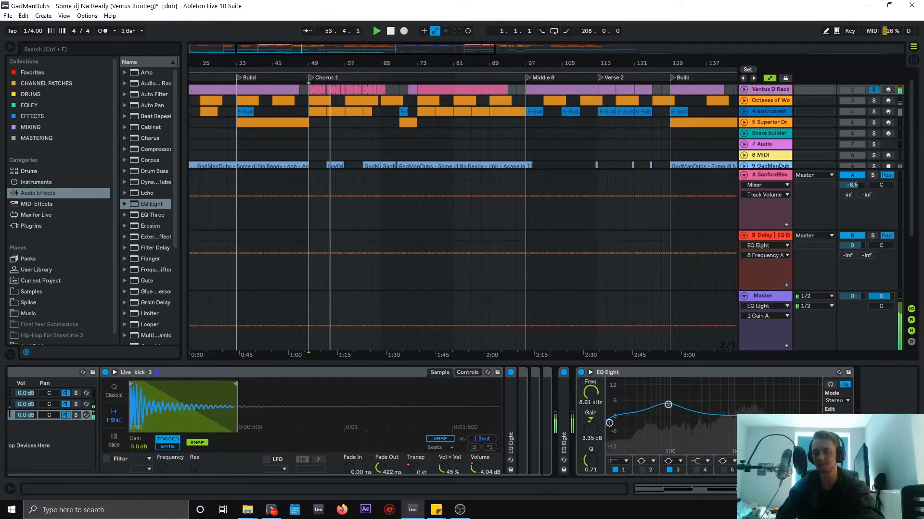
{"action": "left_click", "coordinate": [669, 470]}
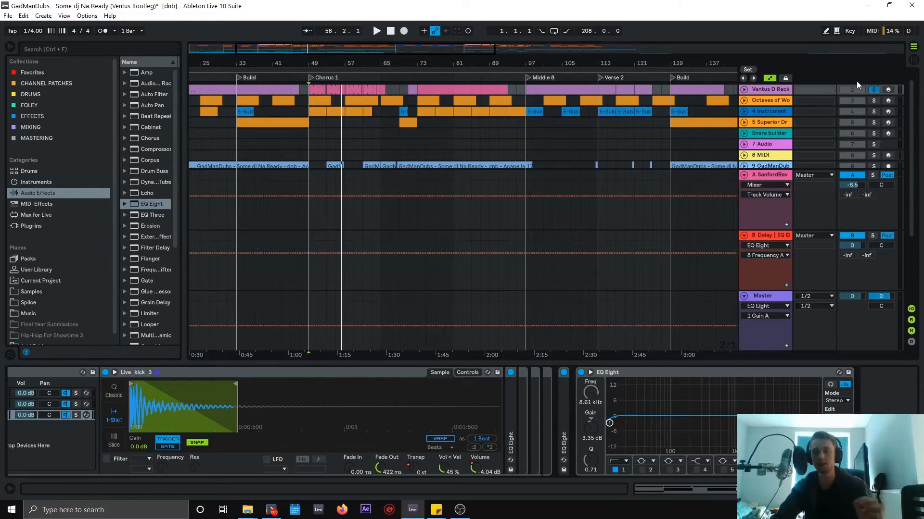
Remove the solo from the Ventus D Rack track and select its opening Chorus 1 section from 49.1.1 to 52.4.1
{"action": "left_click", "coordinate": [873, 91]}
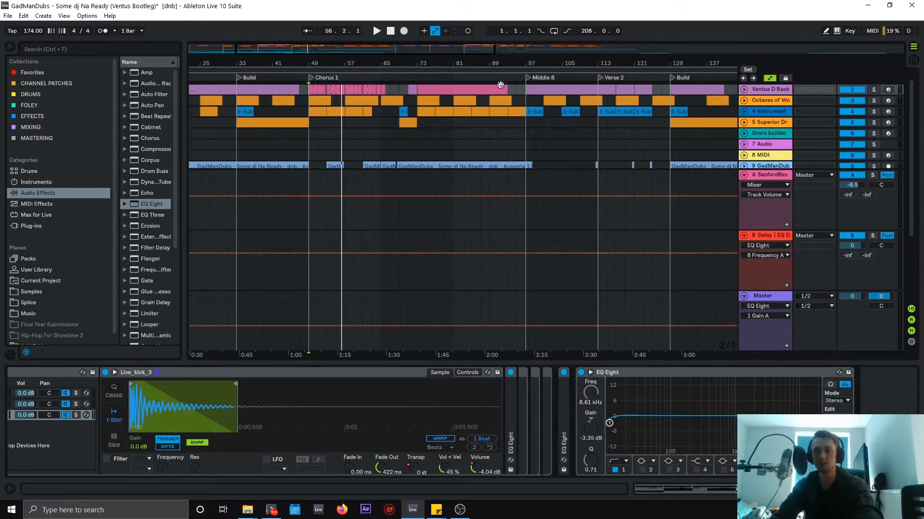
{"action": "left_click", "coordinate": [313, 89]}
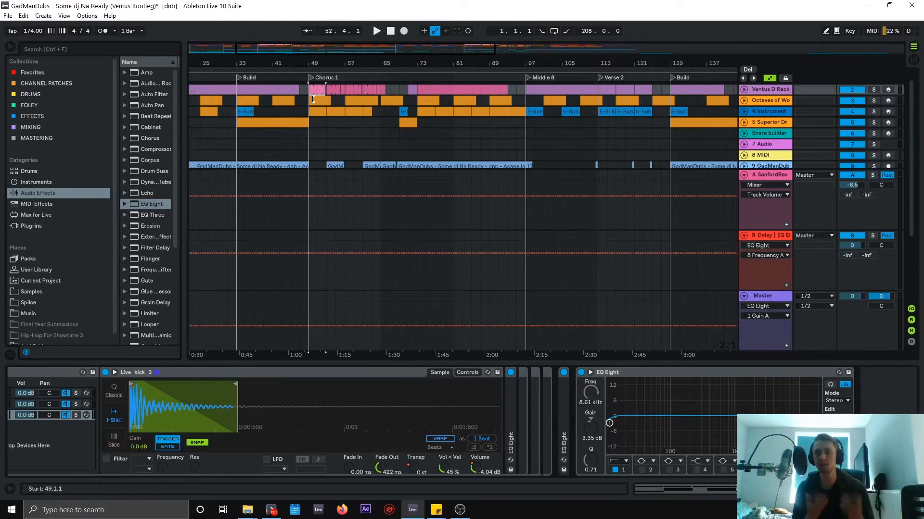
{"action": "left_click_drag", "start_coordinate": [313, 99], "coordinate": [325, 172]}
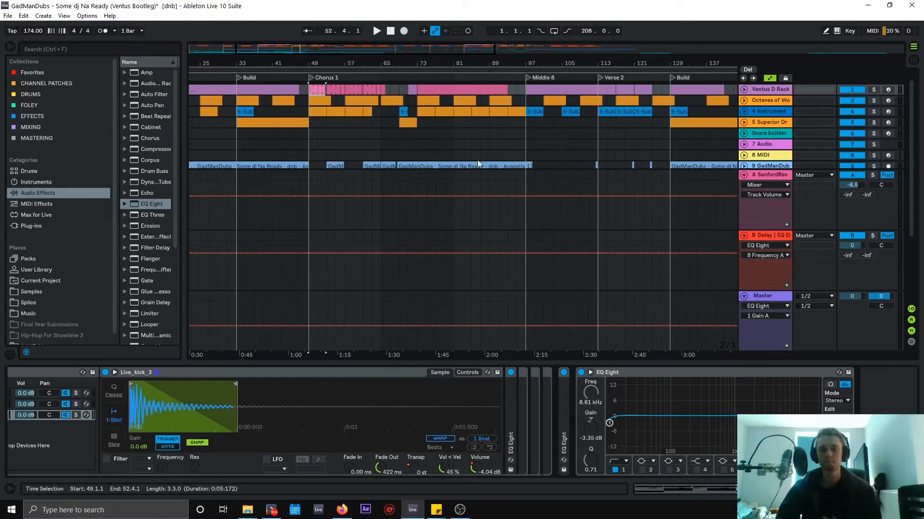
Collapse the Master track's devices except IMPusher Stereo and add an EQ Eight at the end of the chain
{"action": "left_click", "coordinate": [762, 297]}
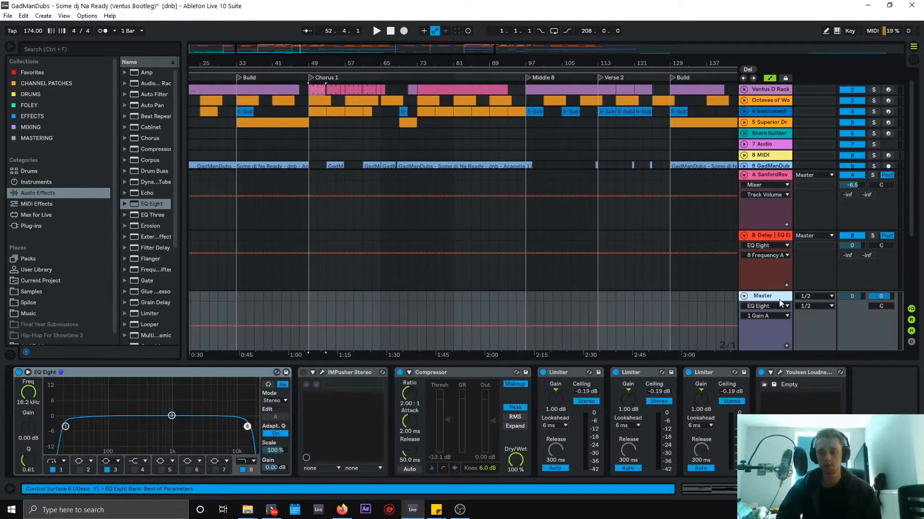
{"action": "double_click", "coordinate": [211, 374]}
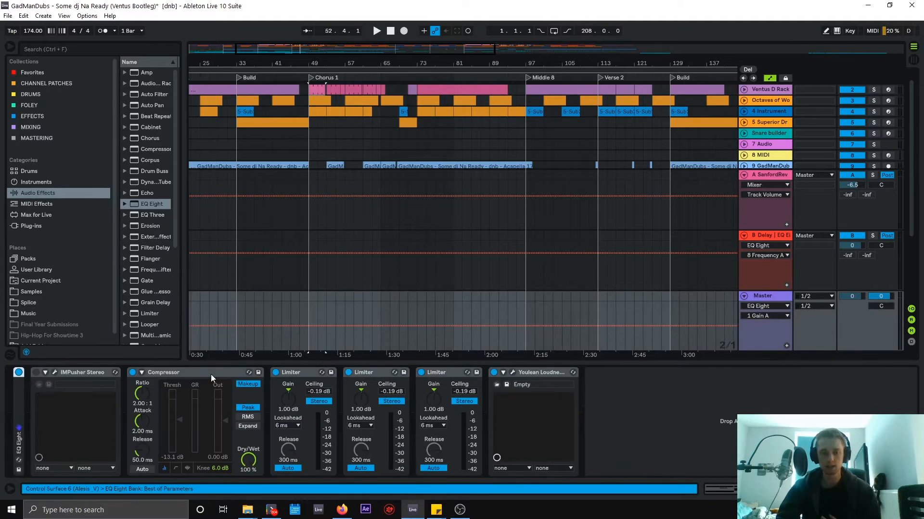
{"action": "double_click", "coordinate": [211, 374]}
{"action": "double_click", "coordinate": [211, 373]}
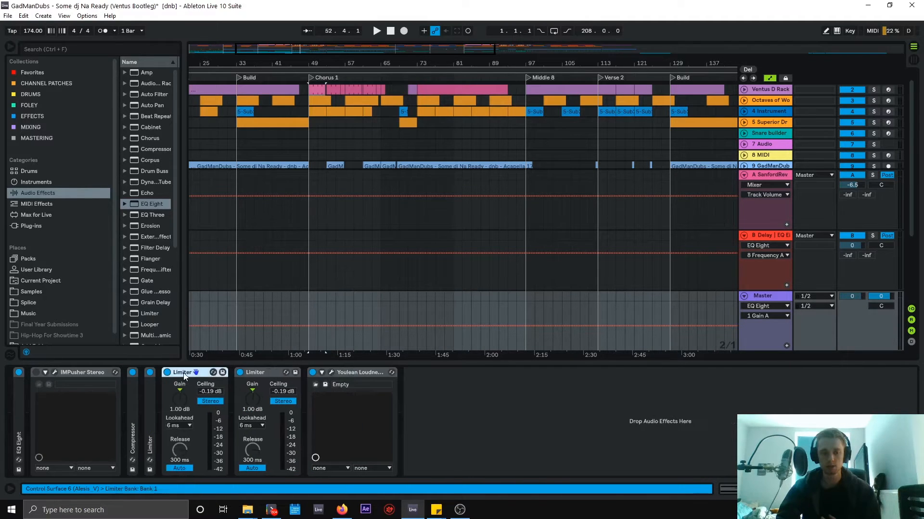
{"action": "double_click", "coordinate": [210, 374]}
{"action": "double_click", "coordinate": [211, 373]}
{"action": "double_click", "coordinate": [243, 374]}
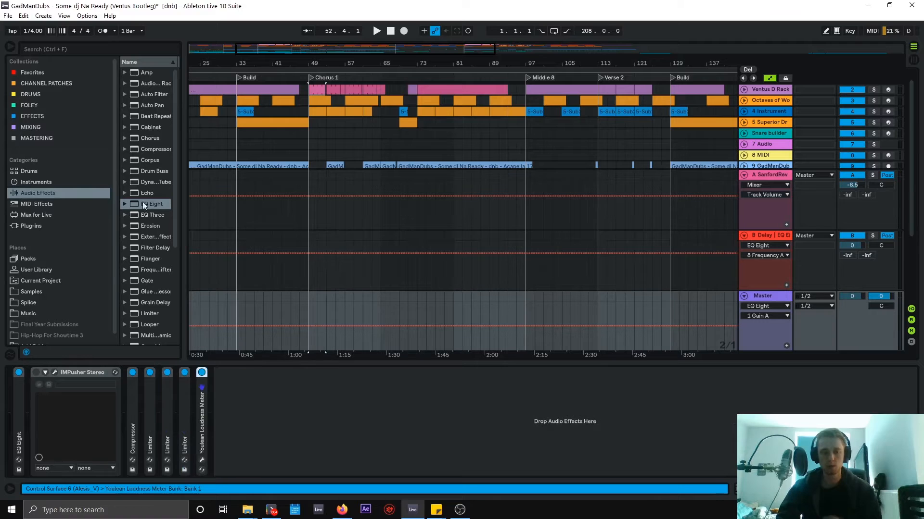
{"action": "mouse_move", "coordinate": [153, 205]}
{"action": "left_mouse_down"}
{"action": "mouse_move", "coordinate": [300, 332]}
{"action": "mouse_move", "coordinate": [309, 406]}
{"action": "left_mouse_up"}
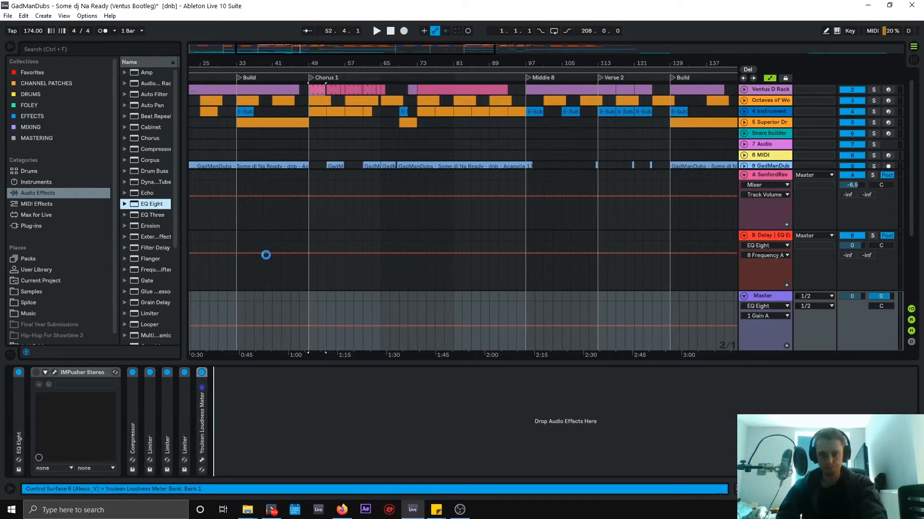
Set the playback start at Chorus 1, expand the spectrum display of the Master's new EQ Eight and play
{"action": "left_click", "coordinate": [308, 114]}
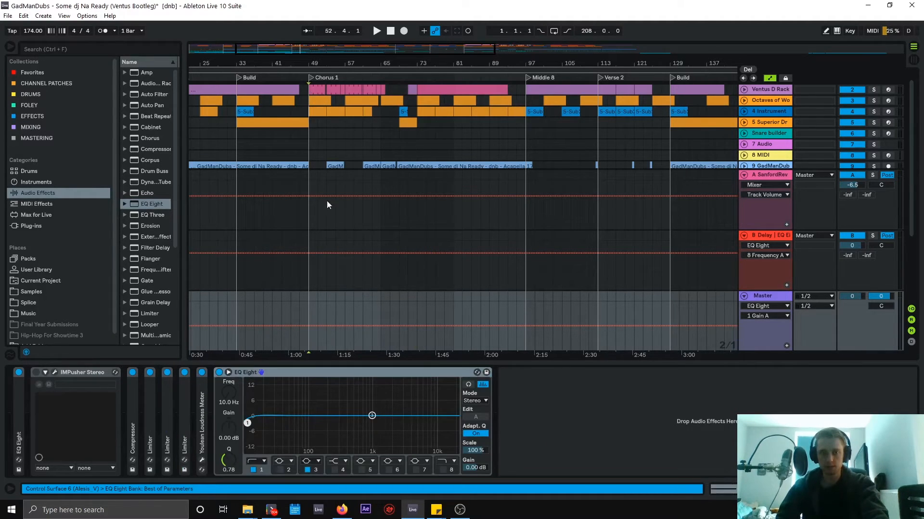
{"action": "left_click", "coordinate": [228, 373]}
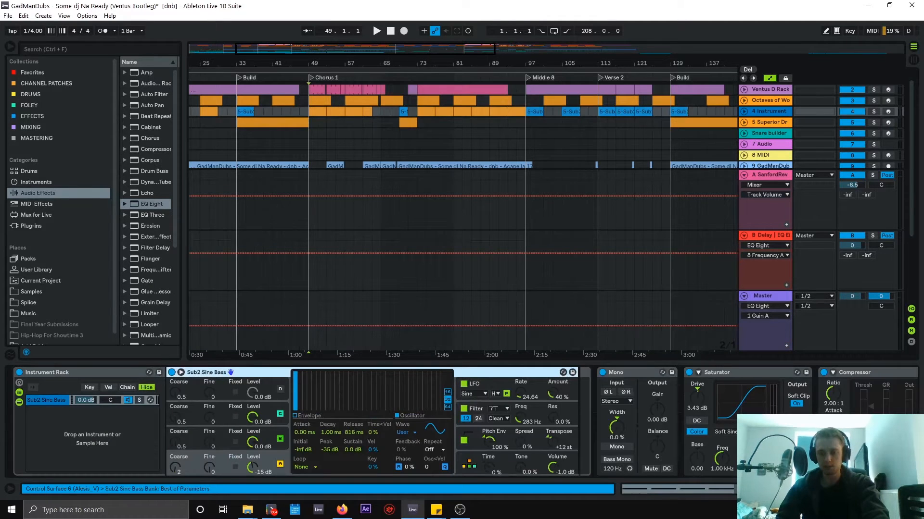
{"action": "left_click", "coordinate": [763, 295]}
{"action": "left_click", "coordinate": [226, 373]}
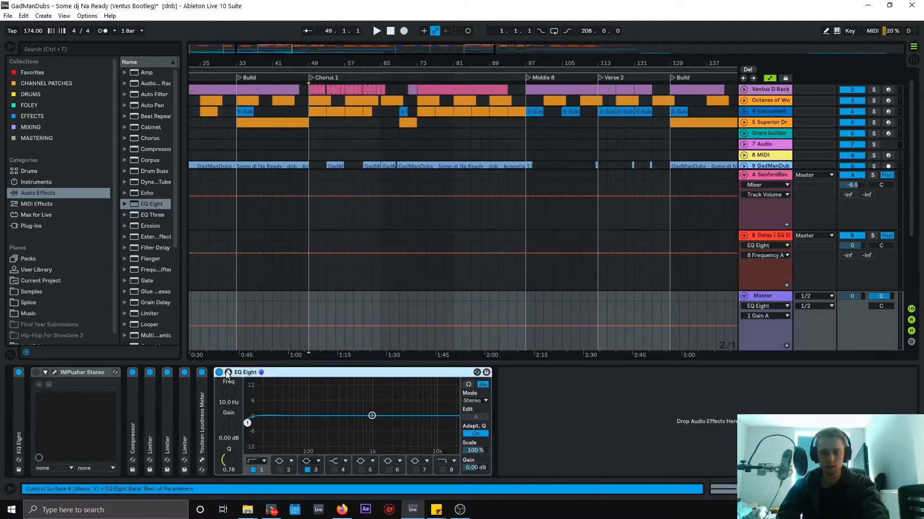
{"action": "key", "text": "space"}
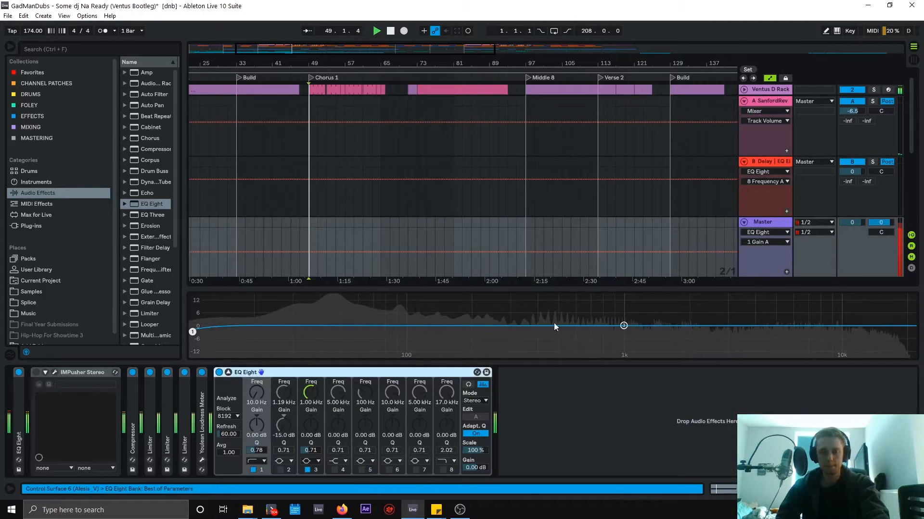
Play the full mix from Chorus 1, collapse the Master EQ Eight's expanded spectrum display and stop playback
{"action": "key", "text": "space"}
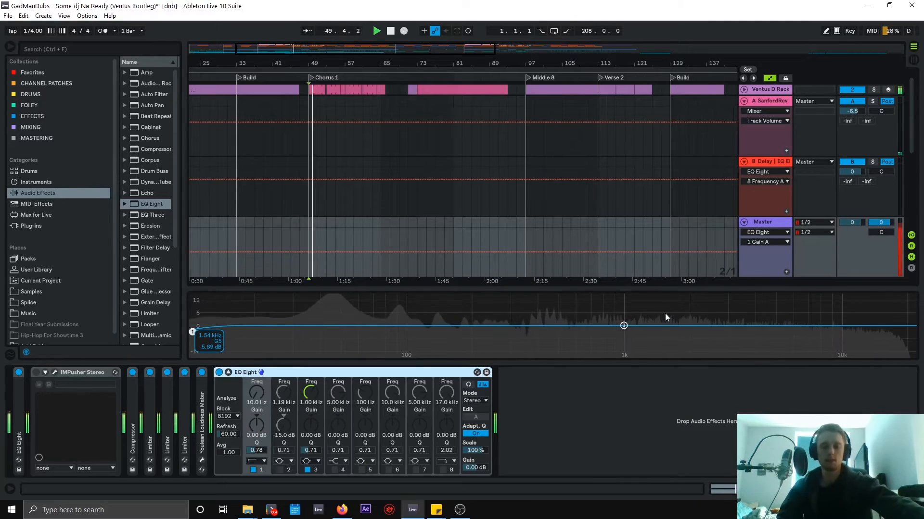
{"action": "left_click", "coordinate": [228, 372]}
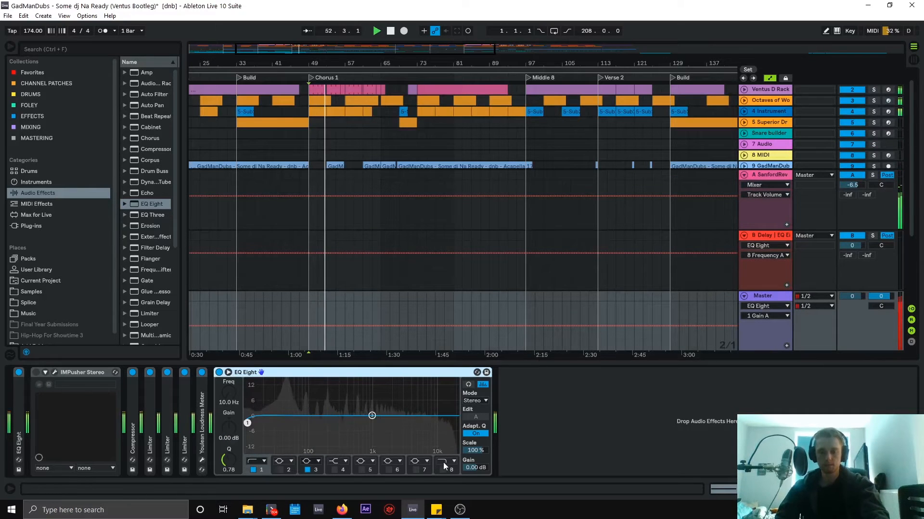
{"action": "key", "text": "space"}
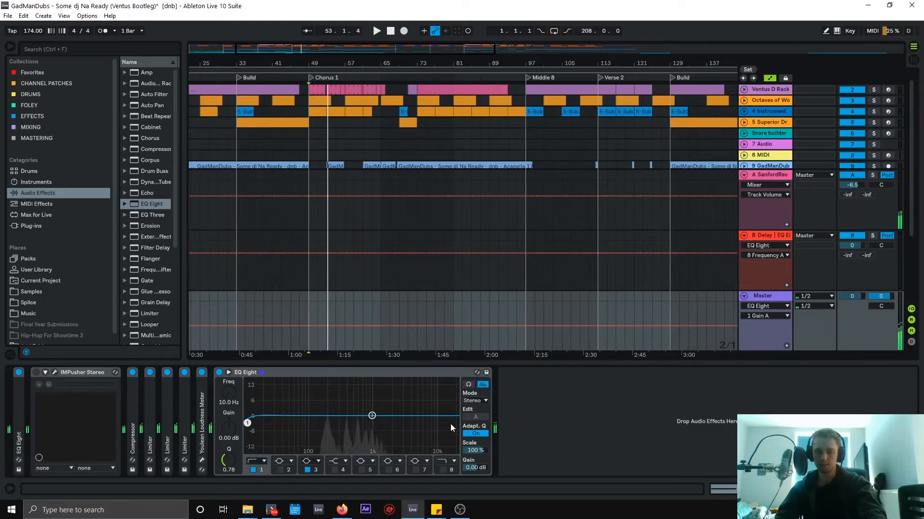
Unfold the first EQ Eight in the Master chain and examine its band 1 low cut and band 8 high cut
{"action": "double_click", "coordinate": [19, 431]}
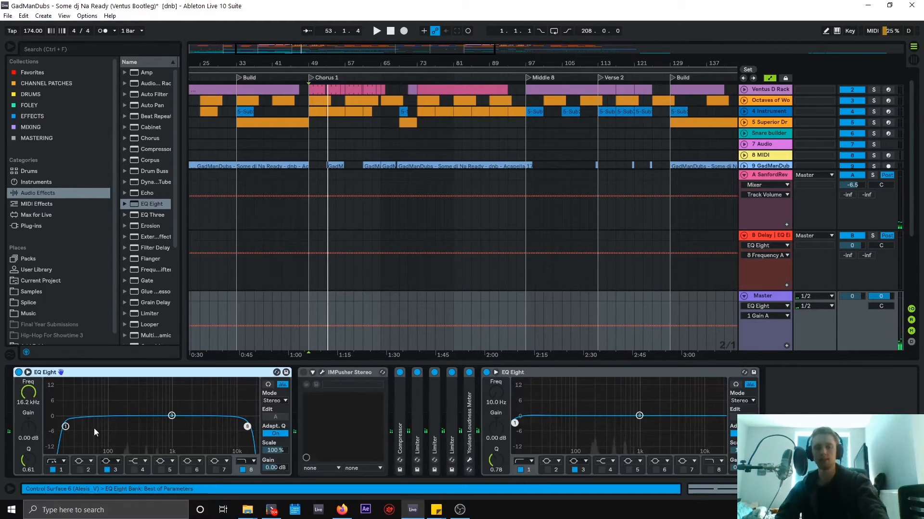
{"action": "left_click", "coordinate": [66, 428]}
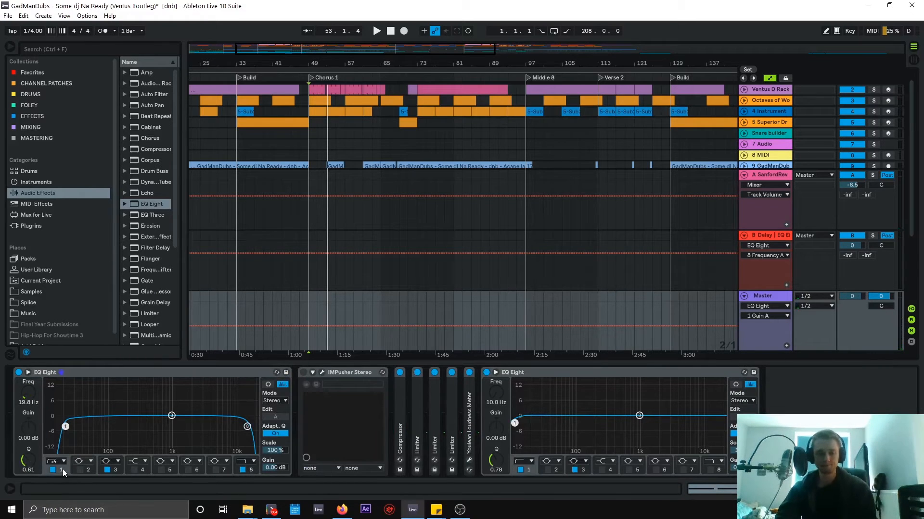
{"action": "left_click", "coordinate": [29, 392]}
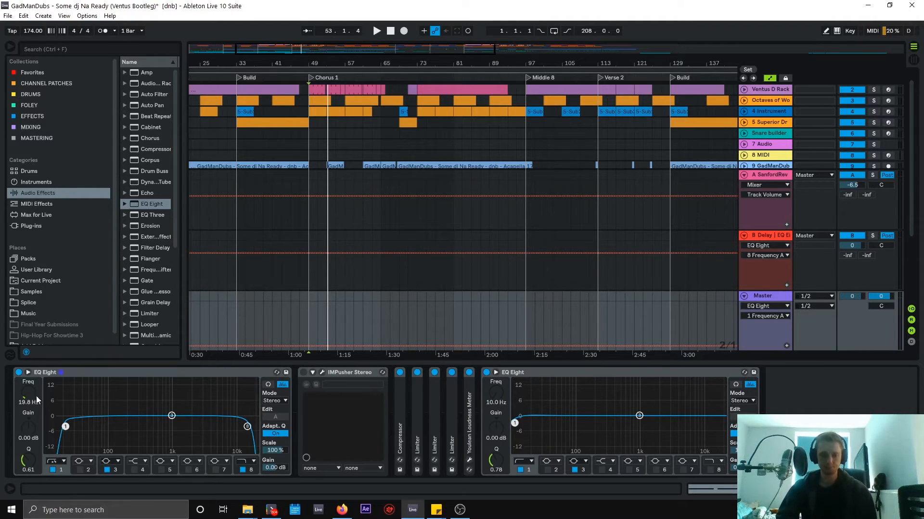
{"action": "left_click", "coordinate": [251, 469]}
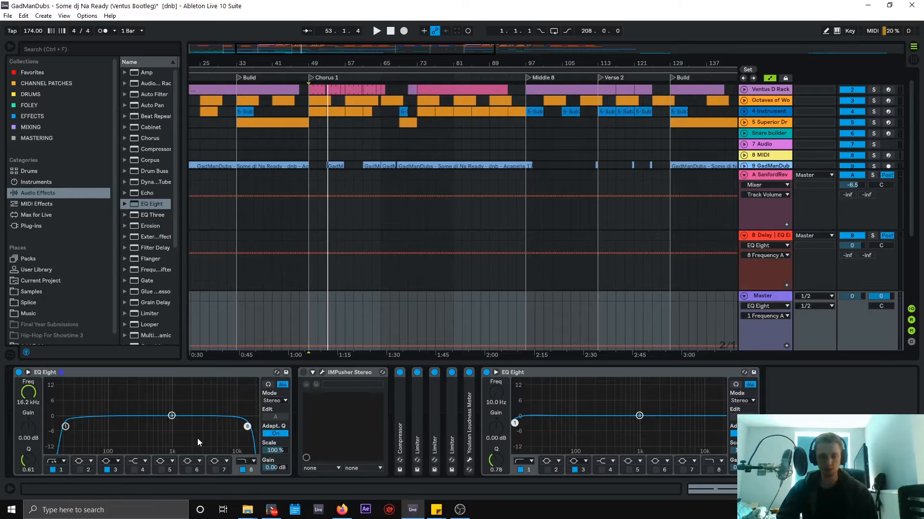
{"action": "left_click", "coordinate": [21, 400]}
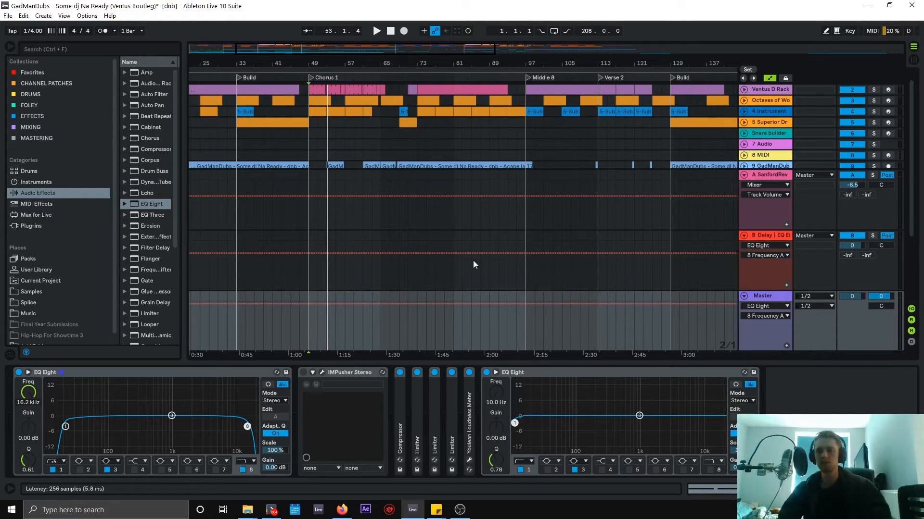
Open the Ventus D Rack track's devices, solo its Cymbals chain together with the track, and play from Chorus 1
{"action": "left_click", "coordinate": [780, 88]}
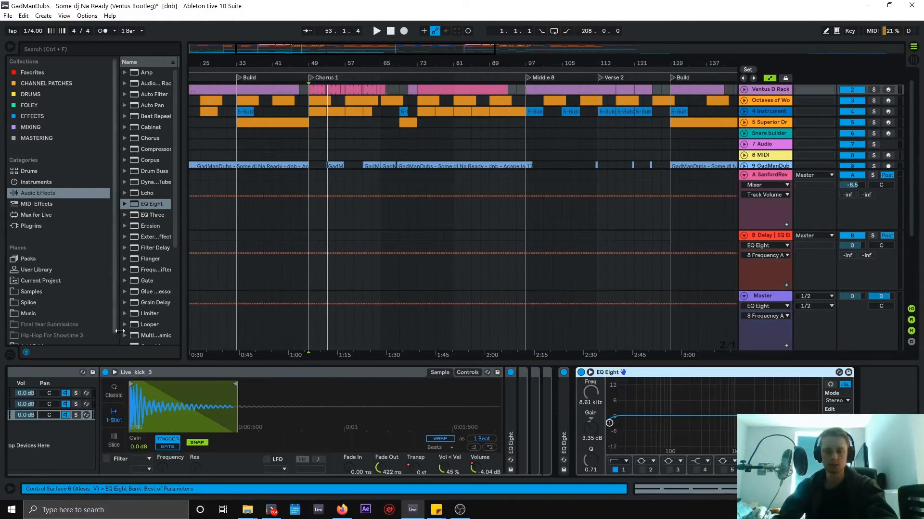
{"action": "left_click", "coordinate": [789, 489]}
{"action": "left_click", "coordinate": [827, 489]}
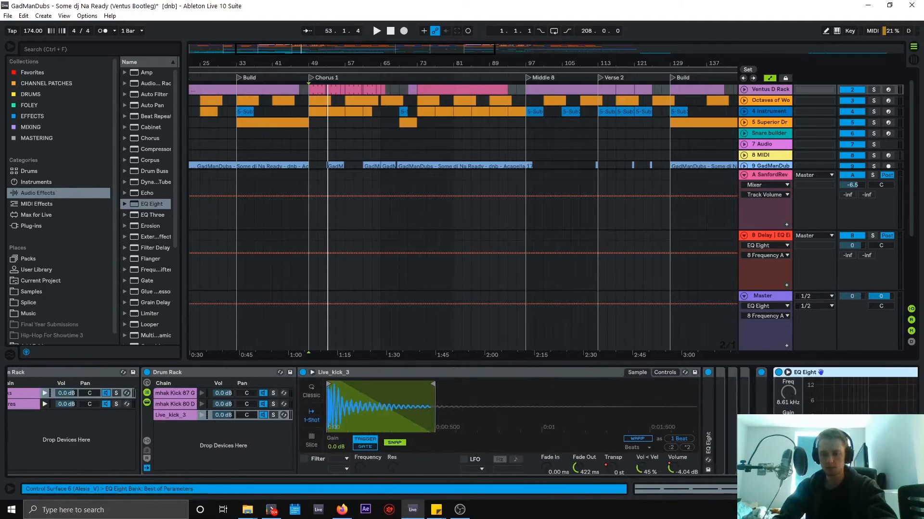
{"action": "left_click_drag", "start_coordinate": [841, 373], "coordinate": [37, 402]}
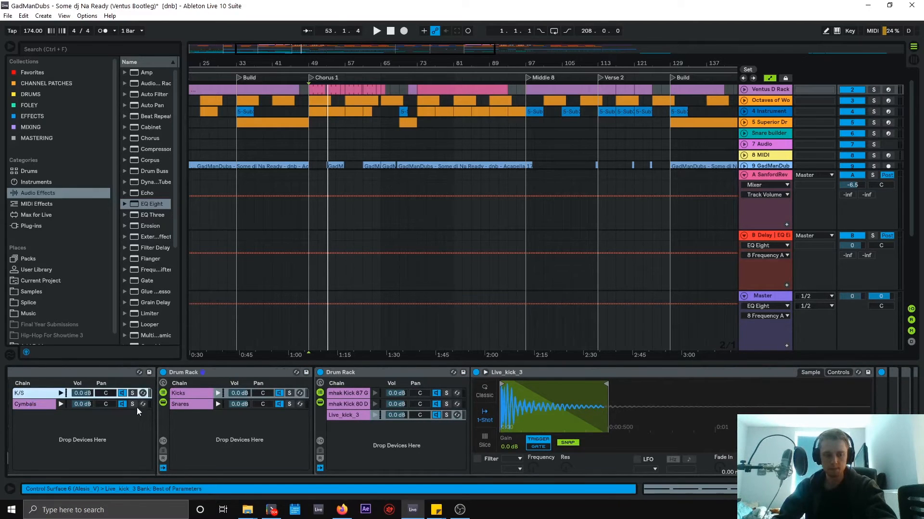
{"action": "left_click", "coordinate": [134, 406]}
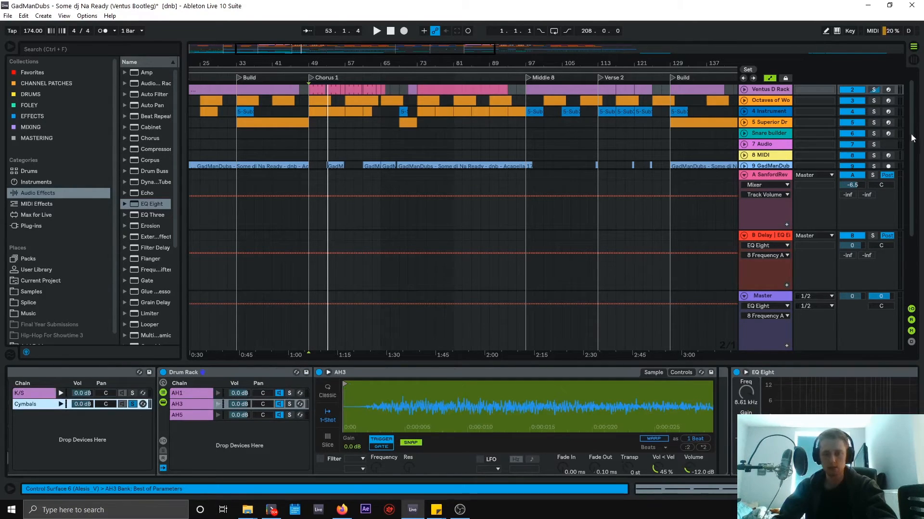
{"action": "left_click", "coordinate": [877, 89]}
{"action": "key", "text": "space"}
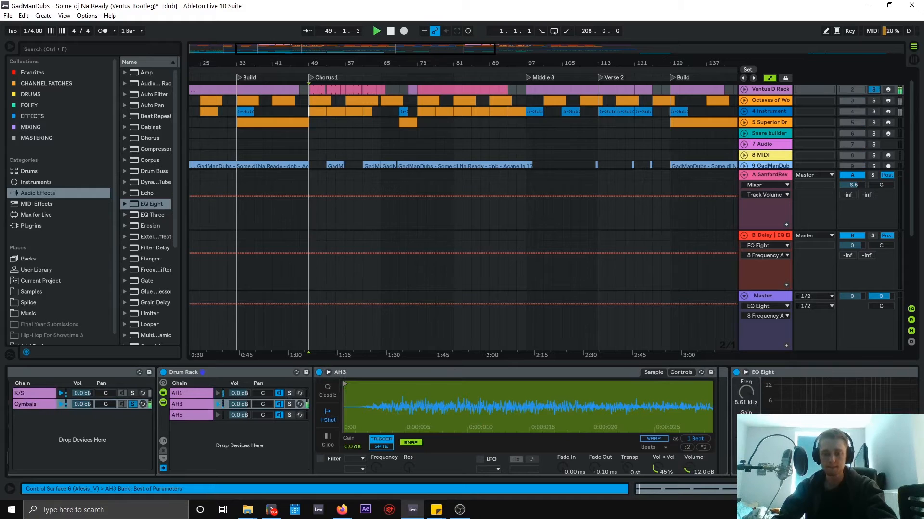
On the drum track's EQ Eight, enable the high cut and raise the band 1 low cut to 13.5 kHz and up to 16.2 kHz during playback
{"action": "left_click_drag", "start_coordinate": [861, 489], "coordinate": [883, 489]}
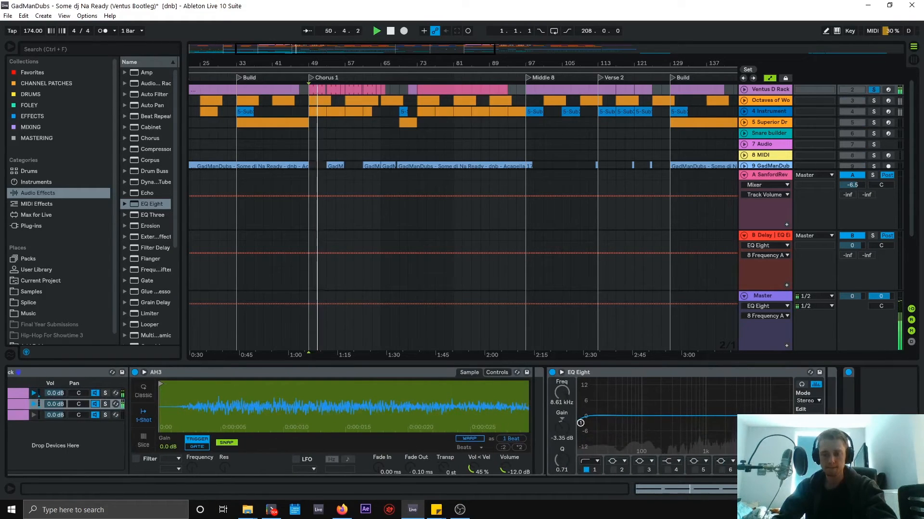
{"action": "left_click", "coordinate": [776, 470]}
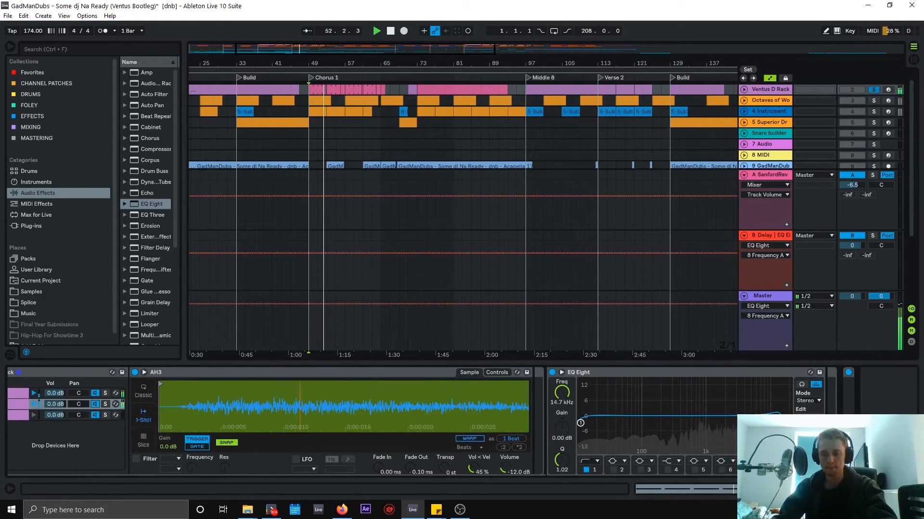
{"action": "left_click", "coordinate": [596, 470]}
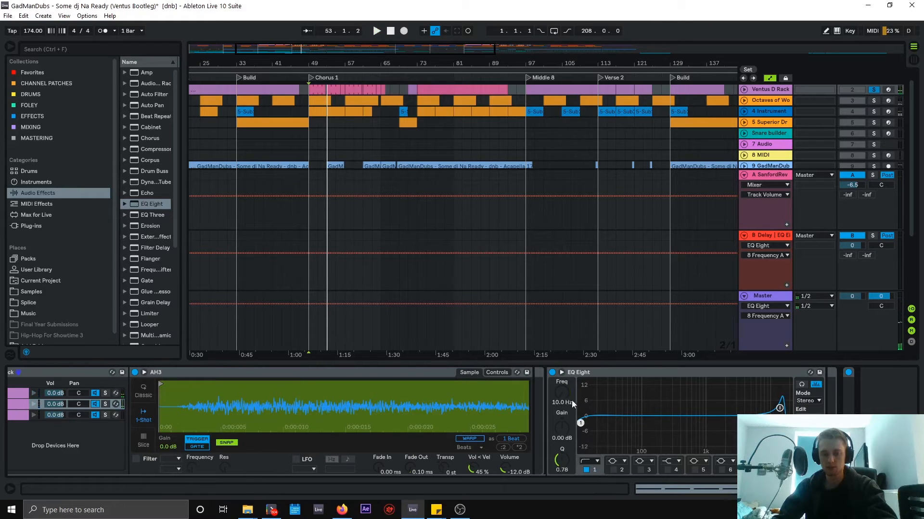
{"action": "left_click_drag", "start_coordinate": [565, 395], "coordinate": [565, 320]}
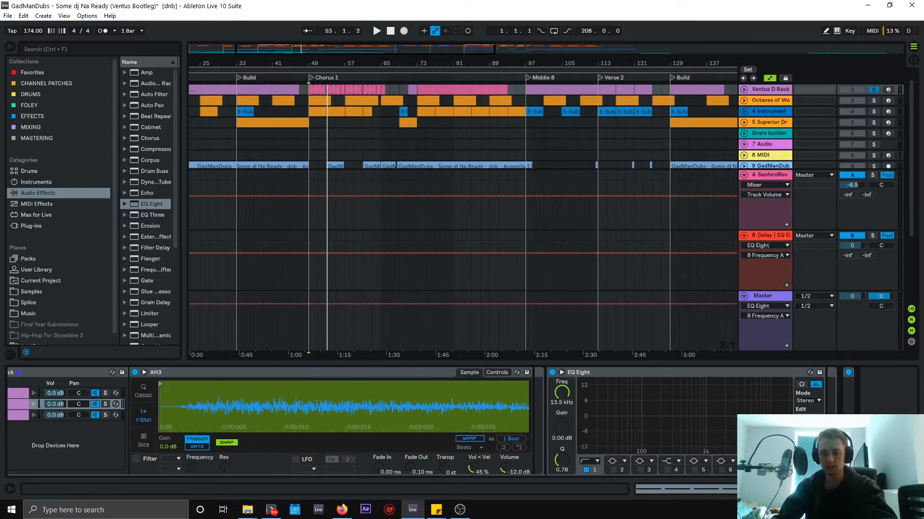
{"action": "key", "text": "space"}
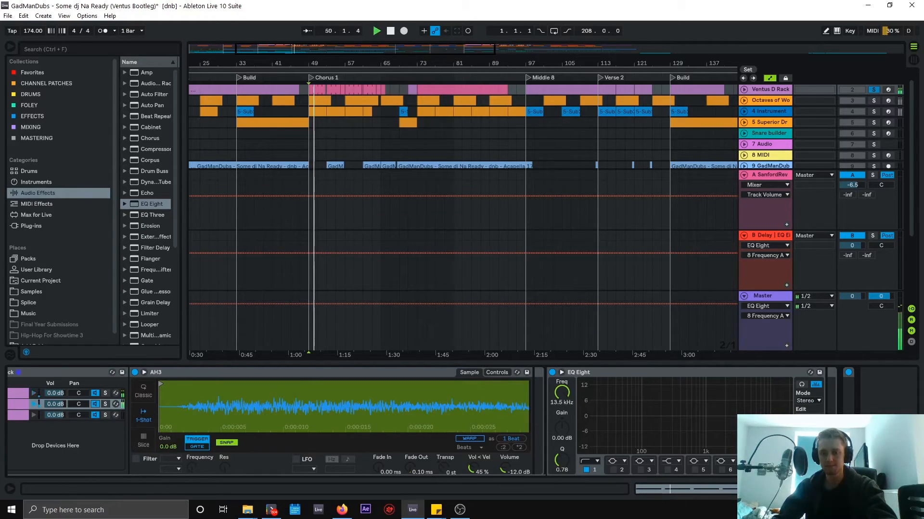
{"action": "left_click_drag", "start_coordinate": [565, 400], "coordinate": [565, 393]}
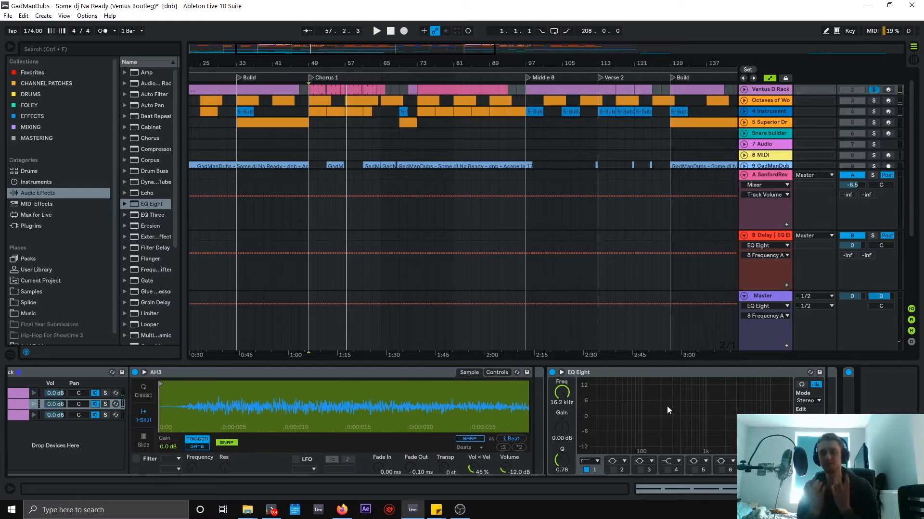
Switch EQ Eight band 1 off, pull the high cut's resonance down, and re-enable band 1 with its frequency at 2.44 kHz
{"action": "left_click", "coordinate": [587, 470]}
{"action": "left_click", "coordinate": [775, 470]}
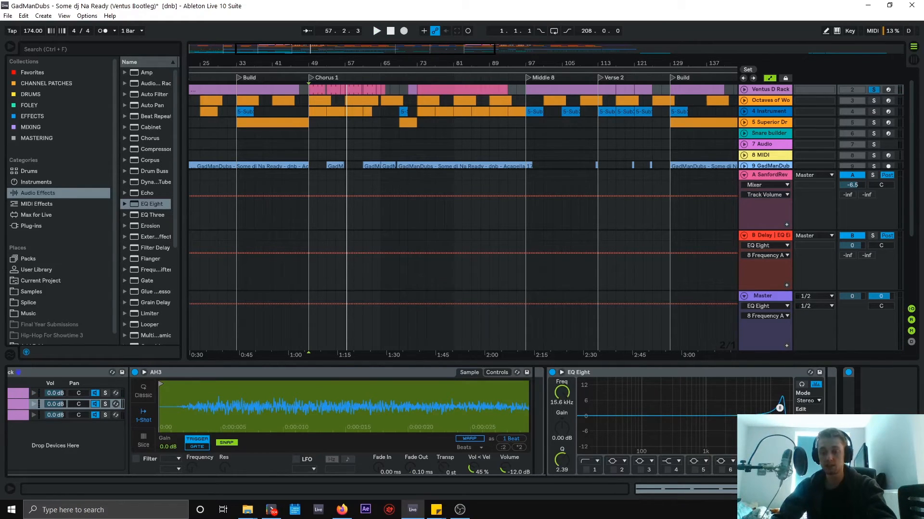
{"action": "left_click_drag", "start_coordinate": [783, 416], "coordinate": [786, 428]}
{"action": "left_click", "coordinate": [586, 470]}
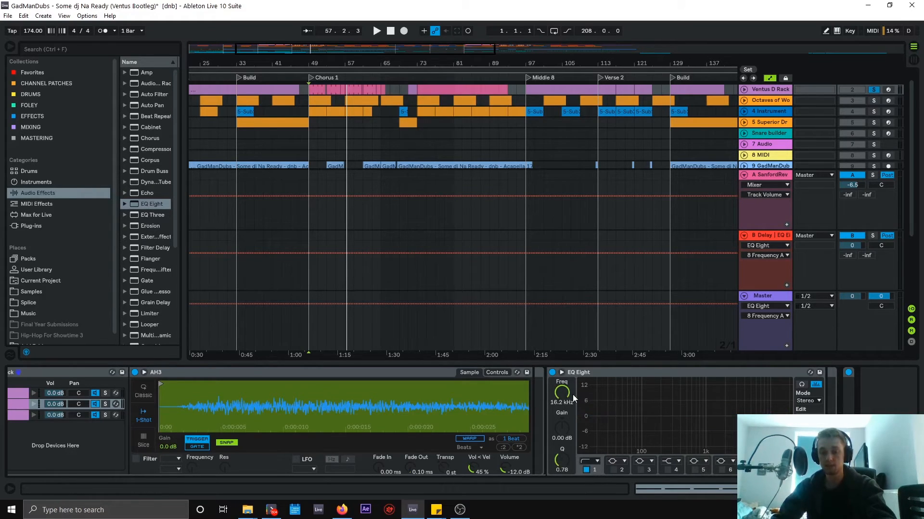
{"action": "left_click_drag", "start_coordinate": [572, 394], "coordinate": [572, 428]}
Raise the band 1 low cut to 15.0 kHz while the cymbals play, toggling the EQ Eight off and on for comparison
{"action": "key", "text": "space"}
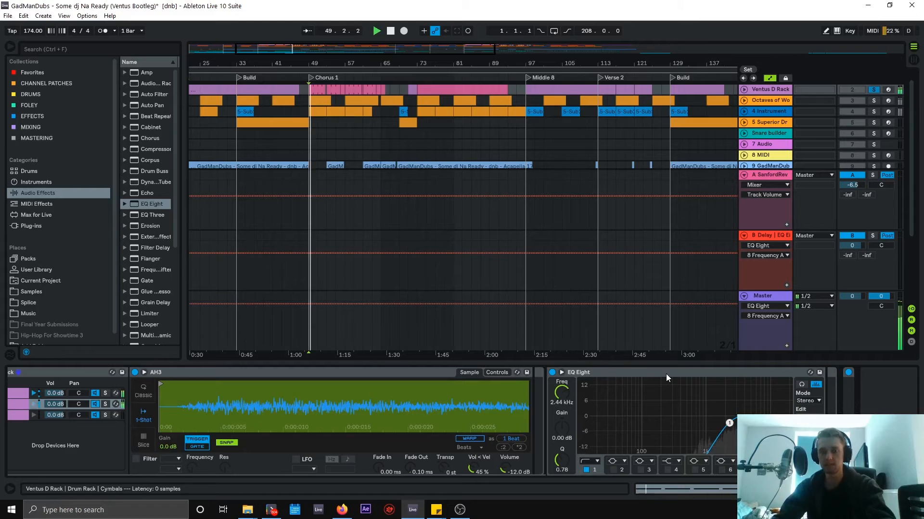
{"action": "left_click_drag", "start_coordinate": [562, 394], "coordinate": [562, 372]}
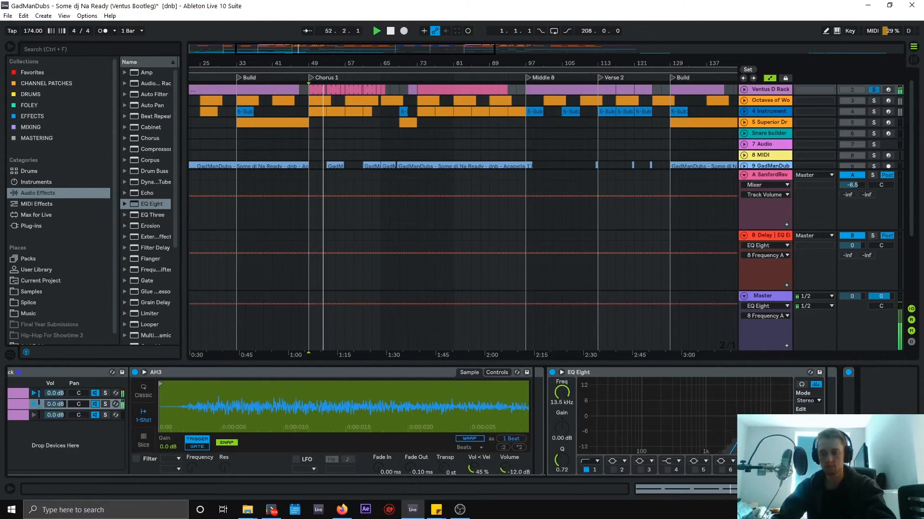
{"action": "left_click_drag", "start_coordinate": [779, 417], "coordinate": [782, 416]}
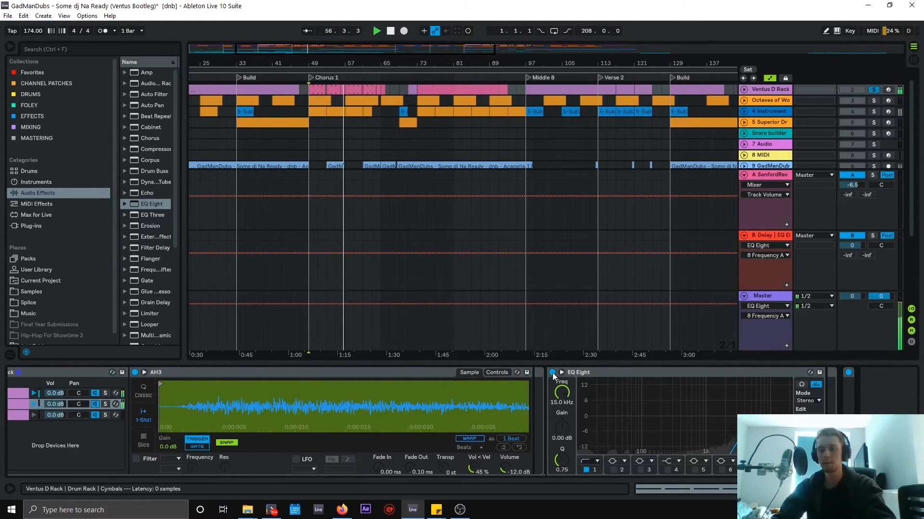
{"action": "left_click", "coordinate": [552, 373]}
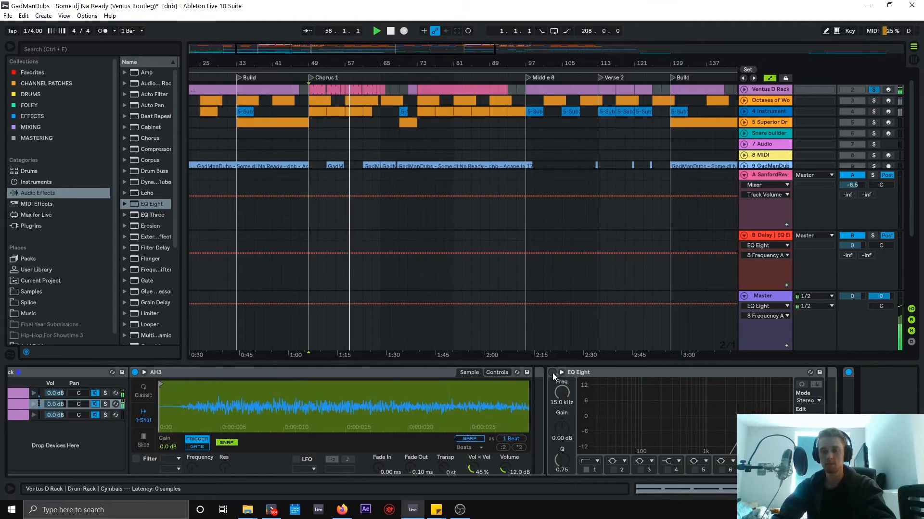
{"action": "left_click", "coordinate": [552, 374]}
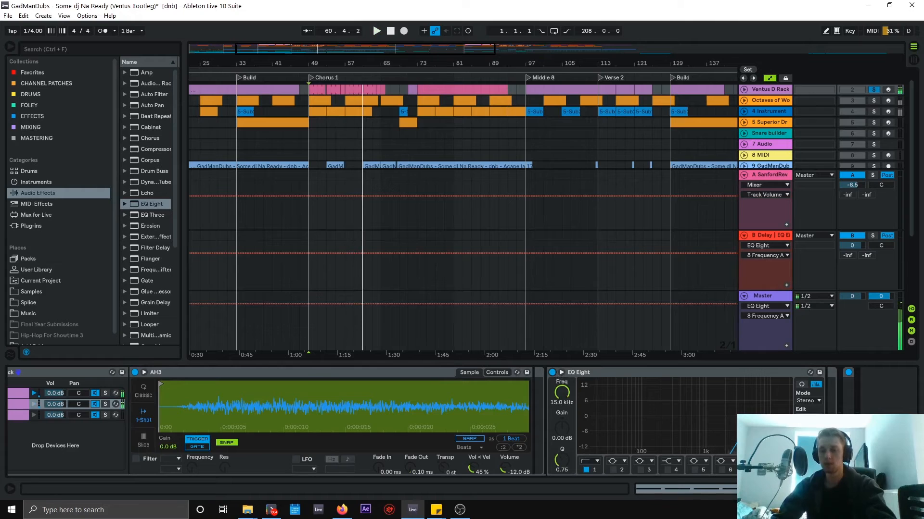
Try narrowing the cymbals with the high cut at 3.83 kHz and low cut at 80.8 Hz, moving both lower for playback
{"action": "left_click_drag", "start_coordinate": [782, 422], "coordinate": [743, 428]}
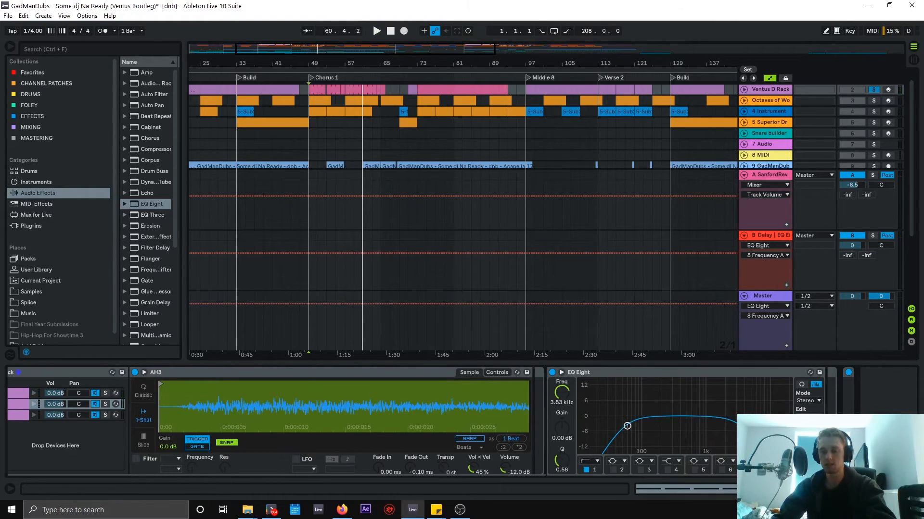
{"action": "left_click_drag", "start_coordinate": [628, 429], "coordinate": [636, 427]}
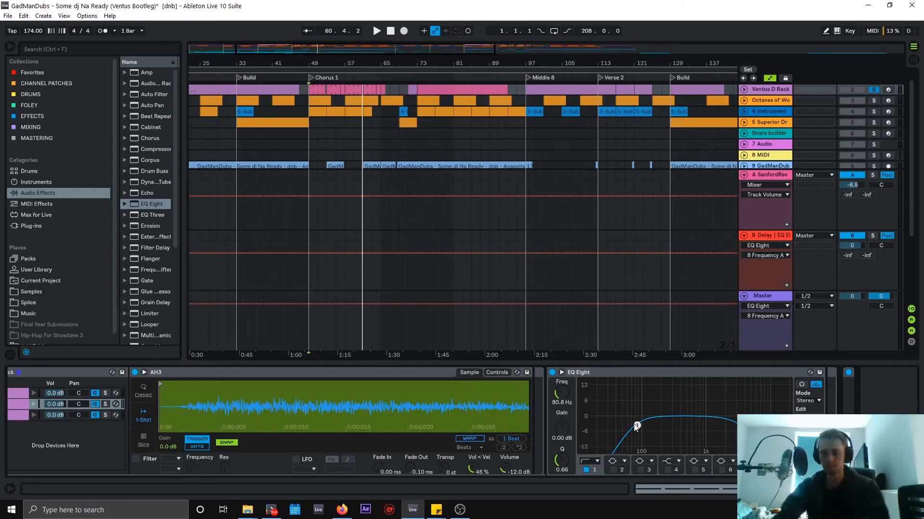
{"action": "left_click_drag", "start_coordinate": [744, 427], "coordinate": [585, 440]}
{"action": "key", "text": "space"}
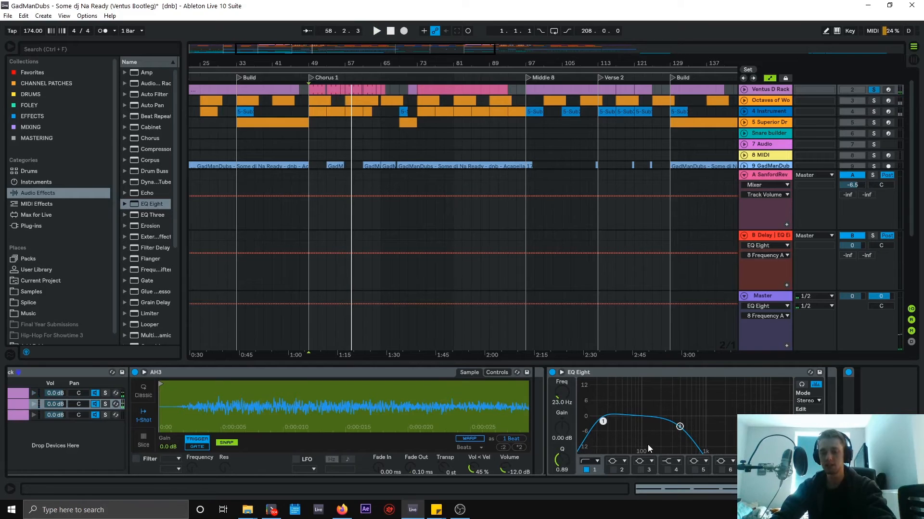
Undo the latest band-narrowing changes on the drum track's EQ Eight
{"action": "key", "text": "ctrl+z"}
{"action": "key", "text": "ctrl+z"}
{"action": "key", "text": "ctrl+z"}
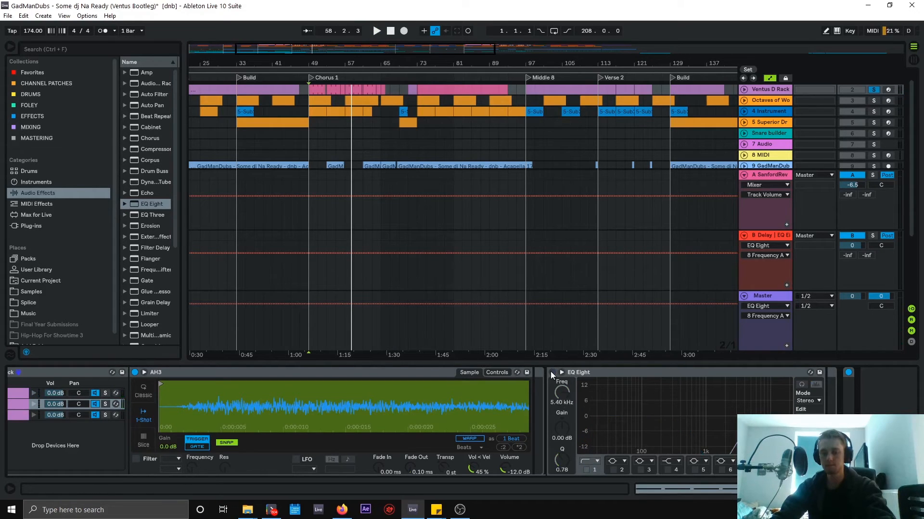
Turn the drum track's EQ Eight back on, set the band 1 low cut to 240 Hz with Q 0.63, and audition the cymbals
{"action": "left_click", "coordinate": [551, 372]}
{"action": "left_click_drag", "start_coordinate": [753, 422], "coordinate": [666, 427]}
{"action": "key", "text": "space"}
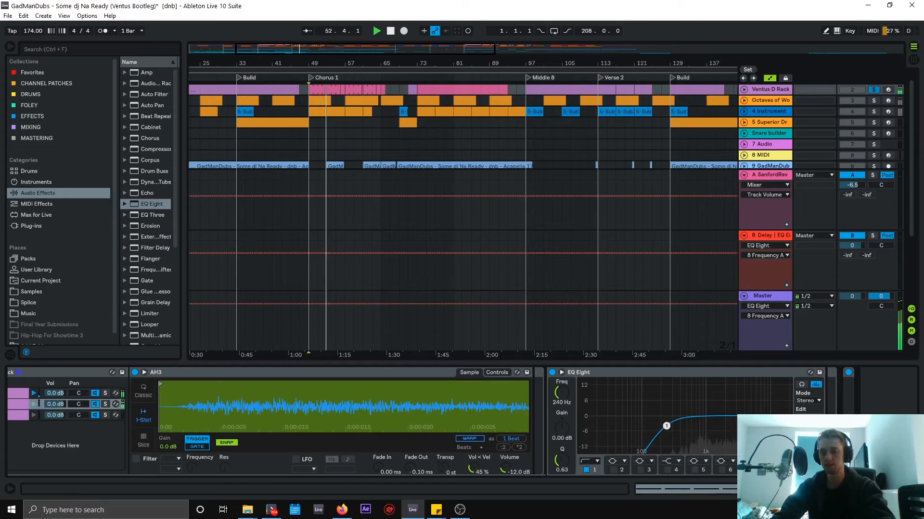
{"action": "left_click", "coordinate": [784, 422]}
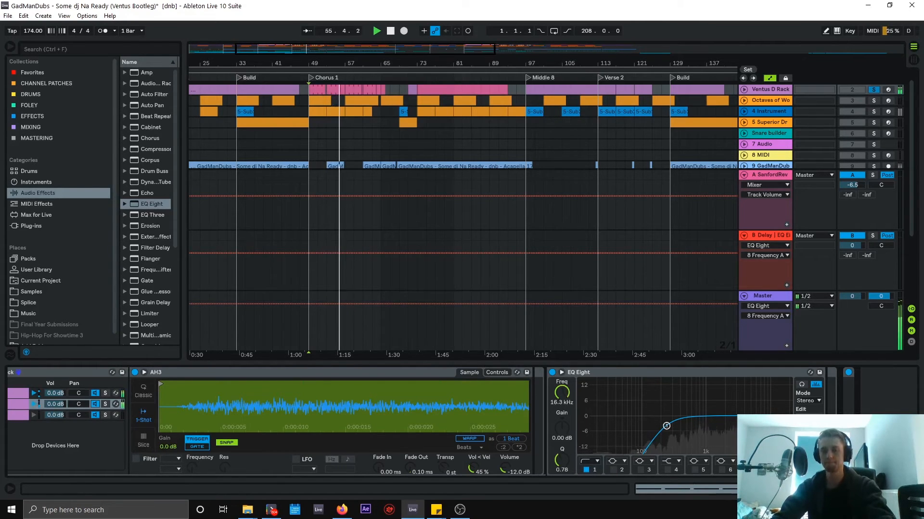
{"action": "key", "text": "space"}
Reopen the Ventus D Rack track's device chain and switch off its EQ Eight
{"action": "left_click", "coordinate": [913, 490]}
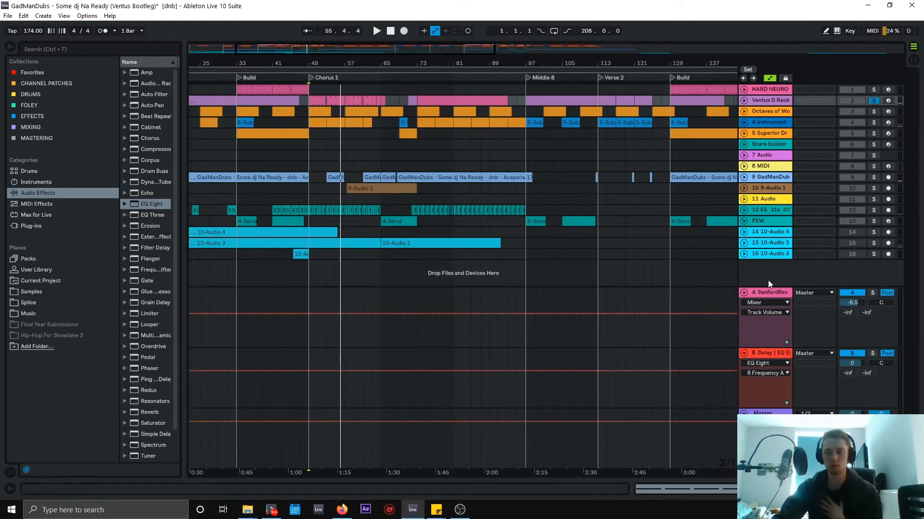
{"action": "double_click", "coordinate": [759, 99]}
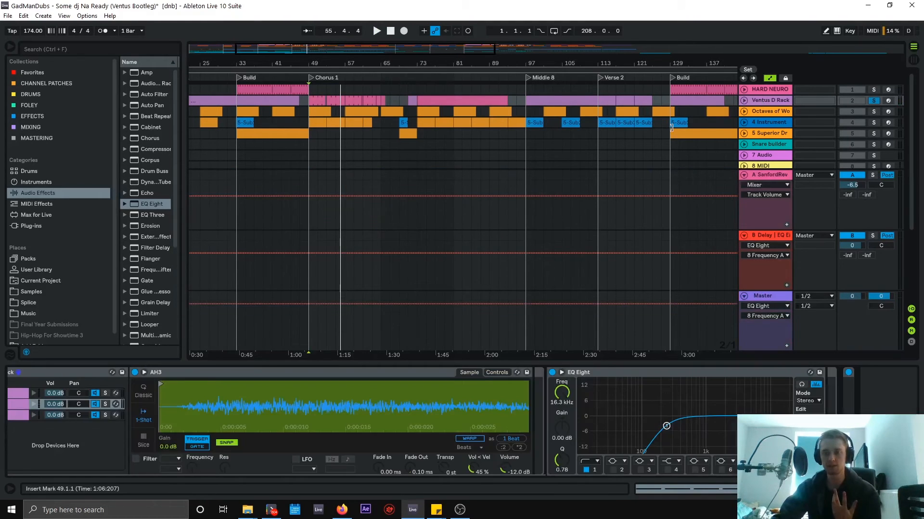
{"action": "left_click", "coordinate": [594, 372]}
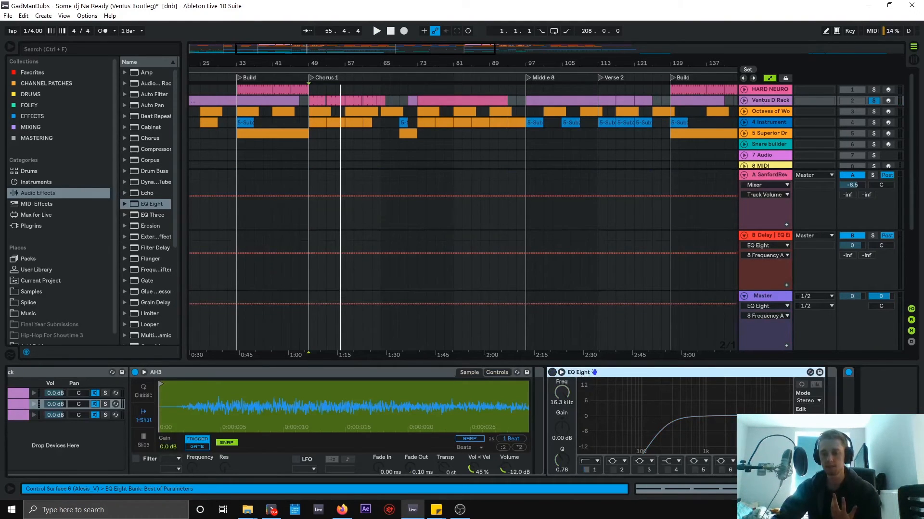
{"action": "left_click", "coordinate": [913, 489]}
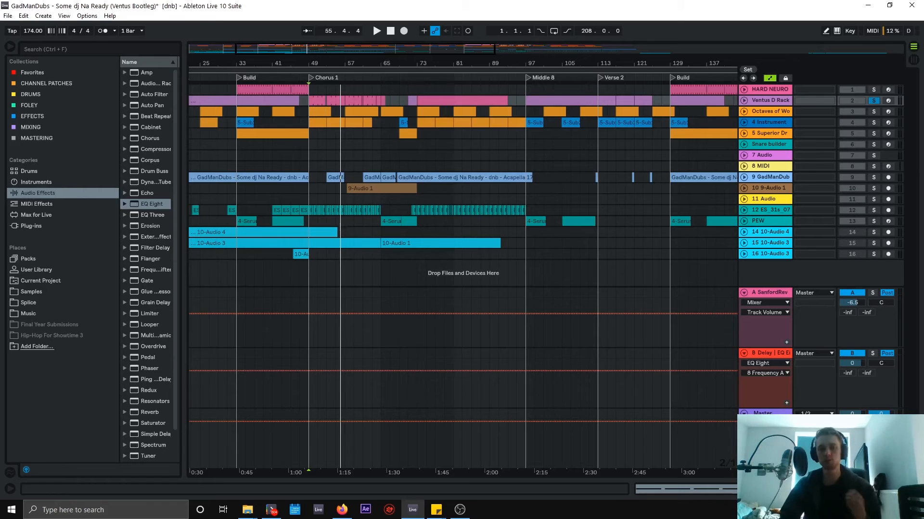
{"action": "double_click", "coordinate": [754, 100]}
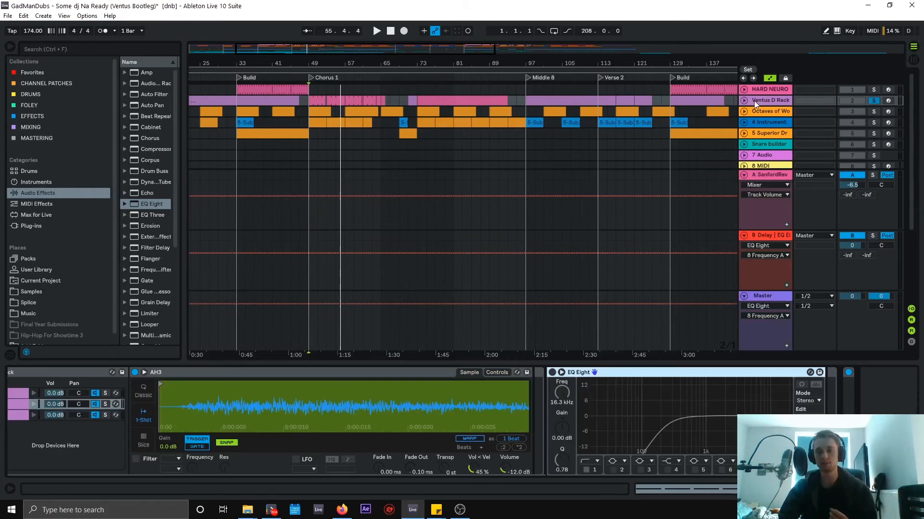